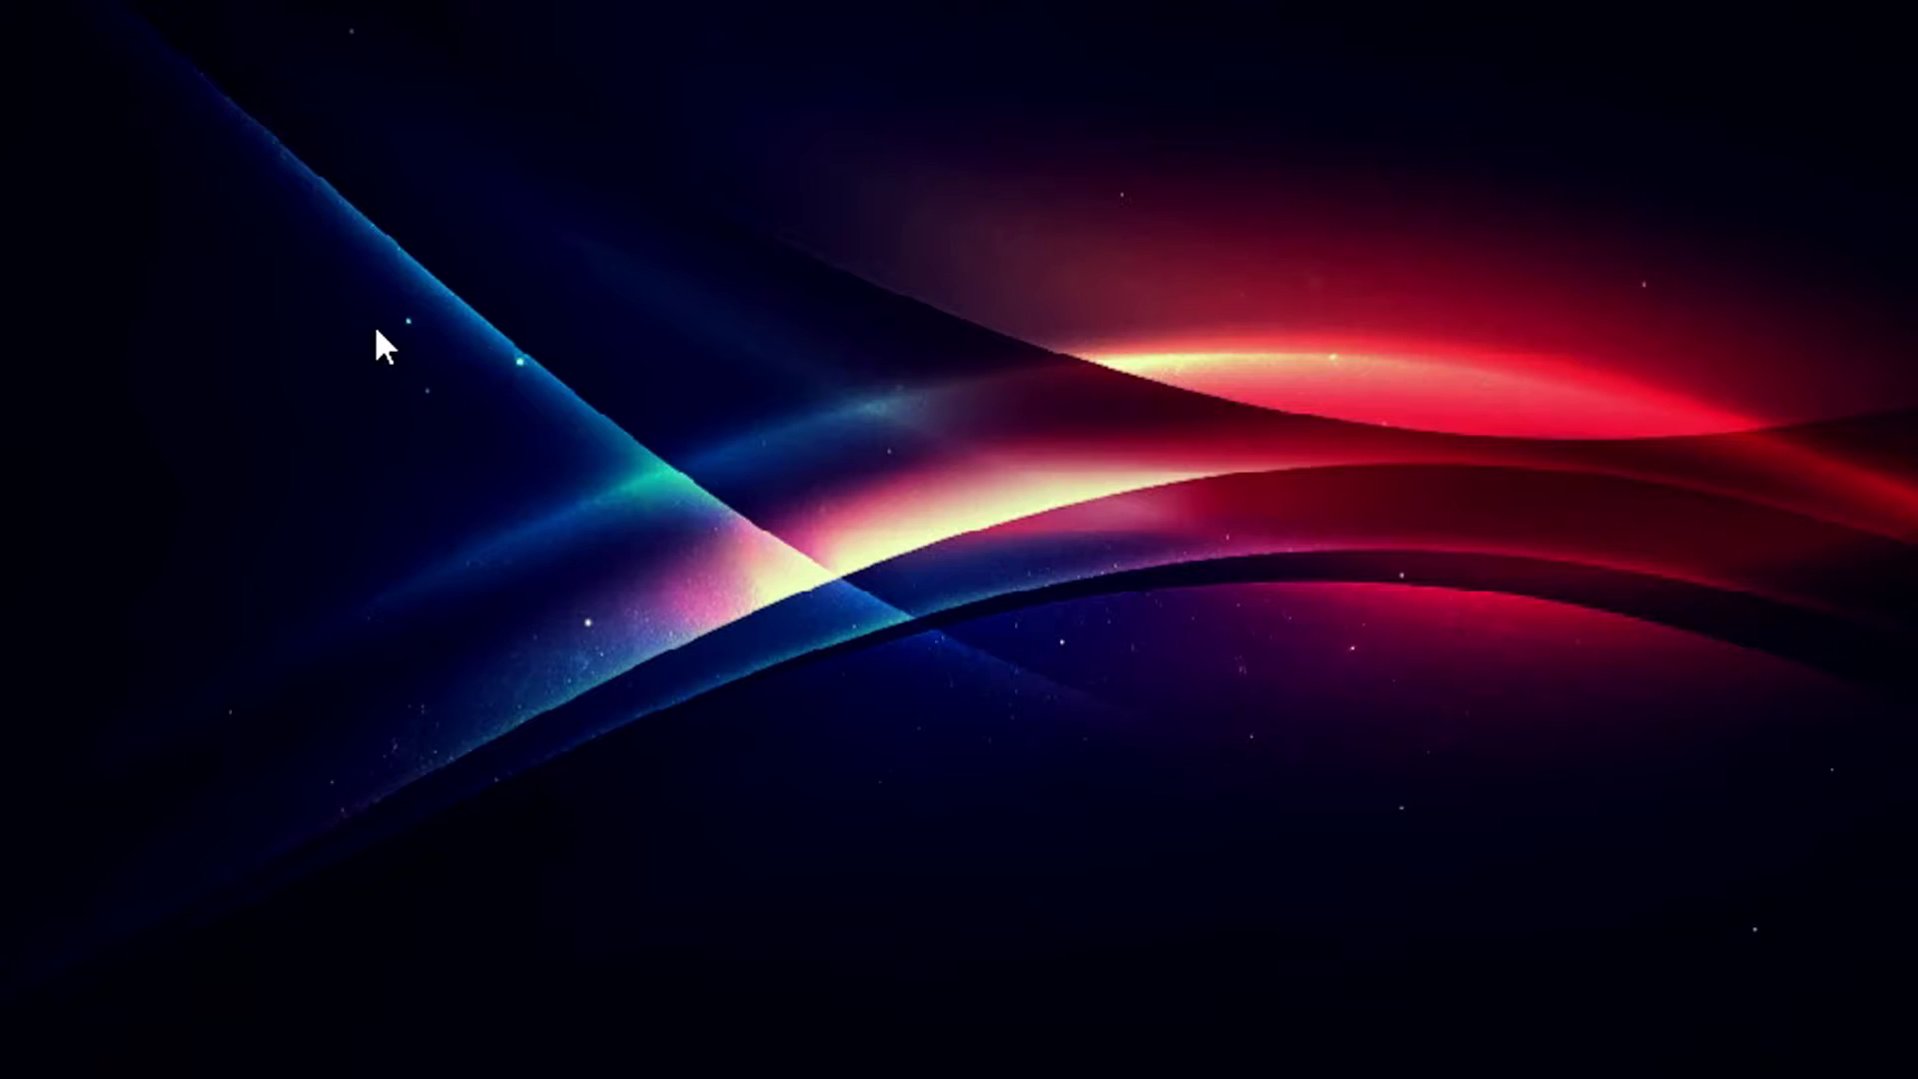
# - Create a new text layer in the composition containing the channel name as a white title
pyautogui.rightClick(791, 812)
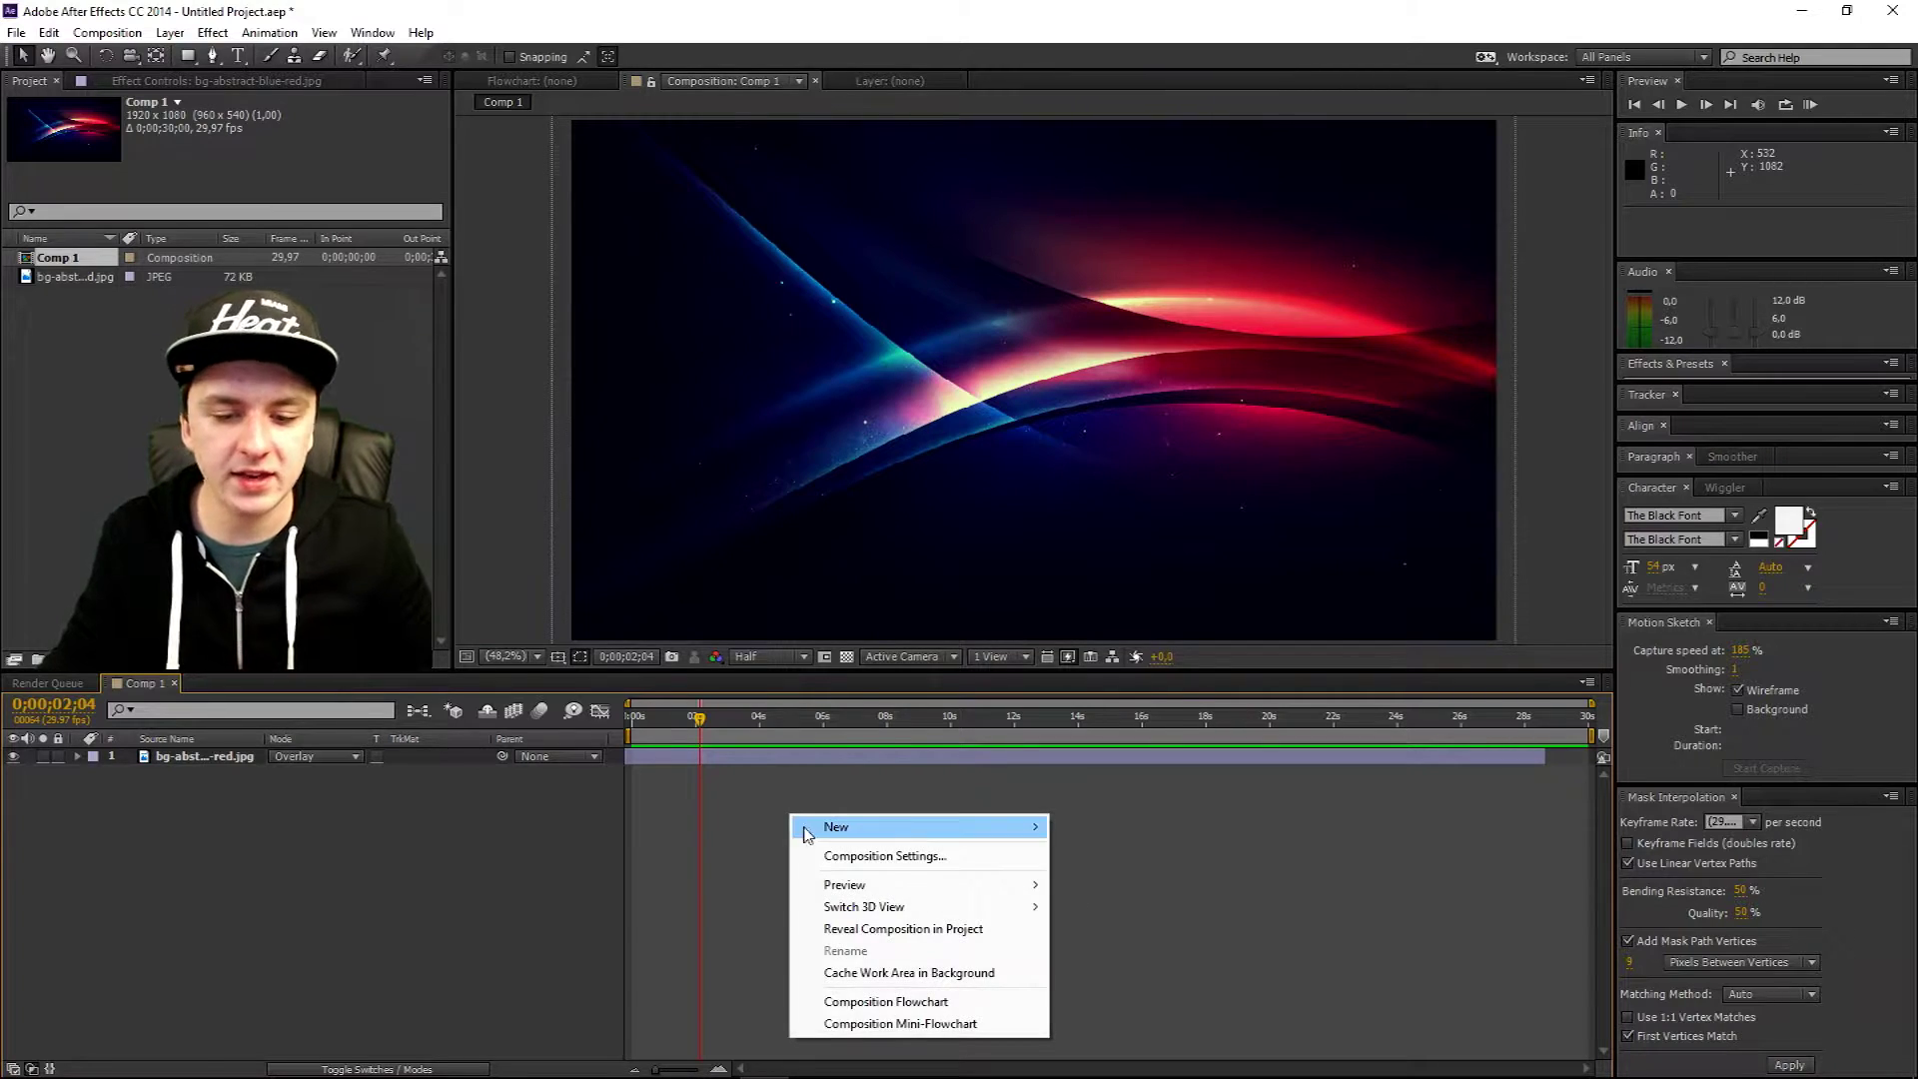
pyautogui.moveTo(805, 825)
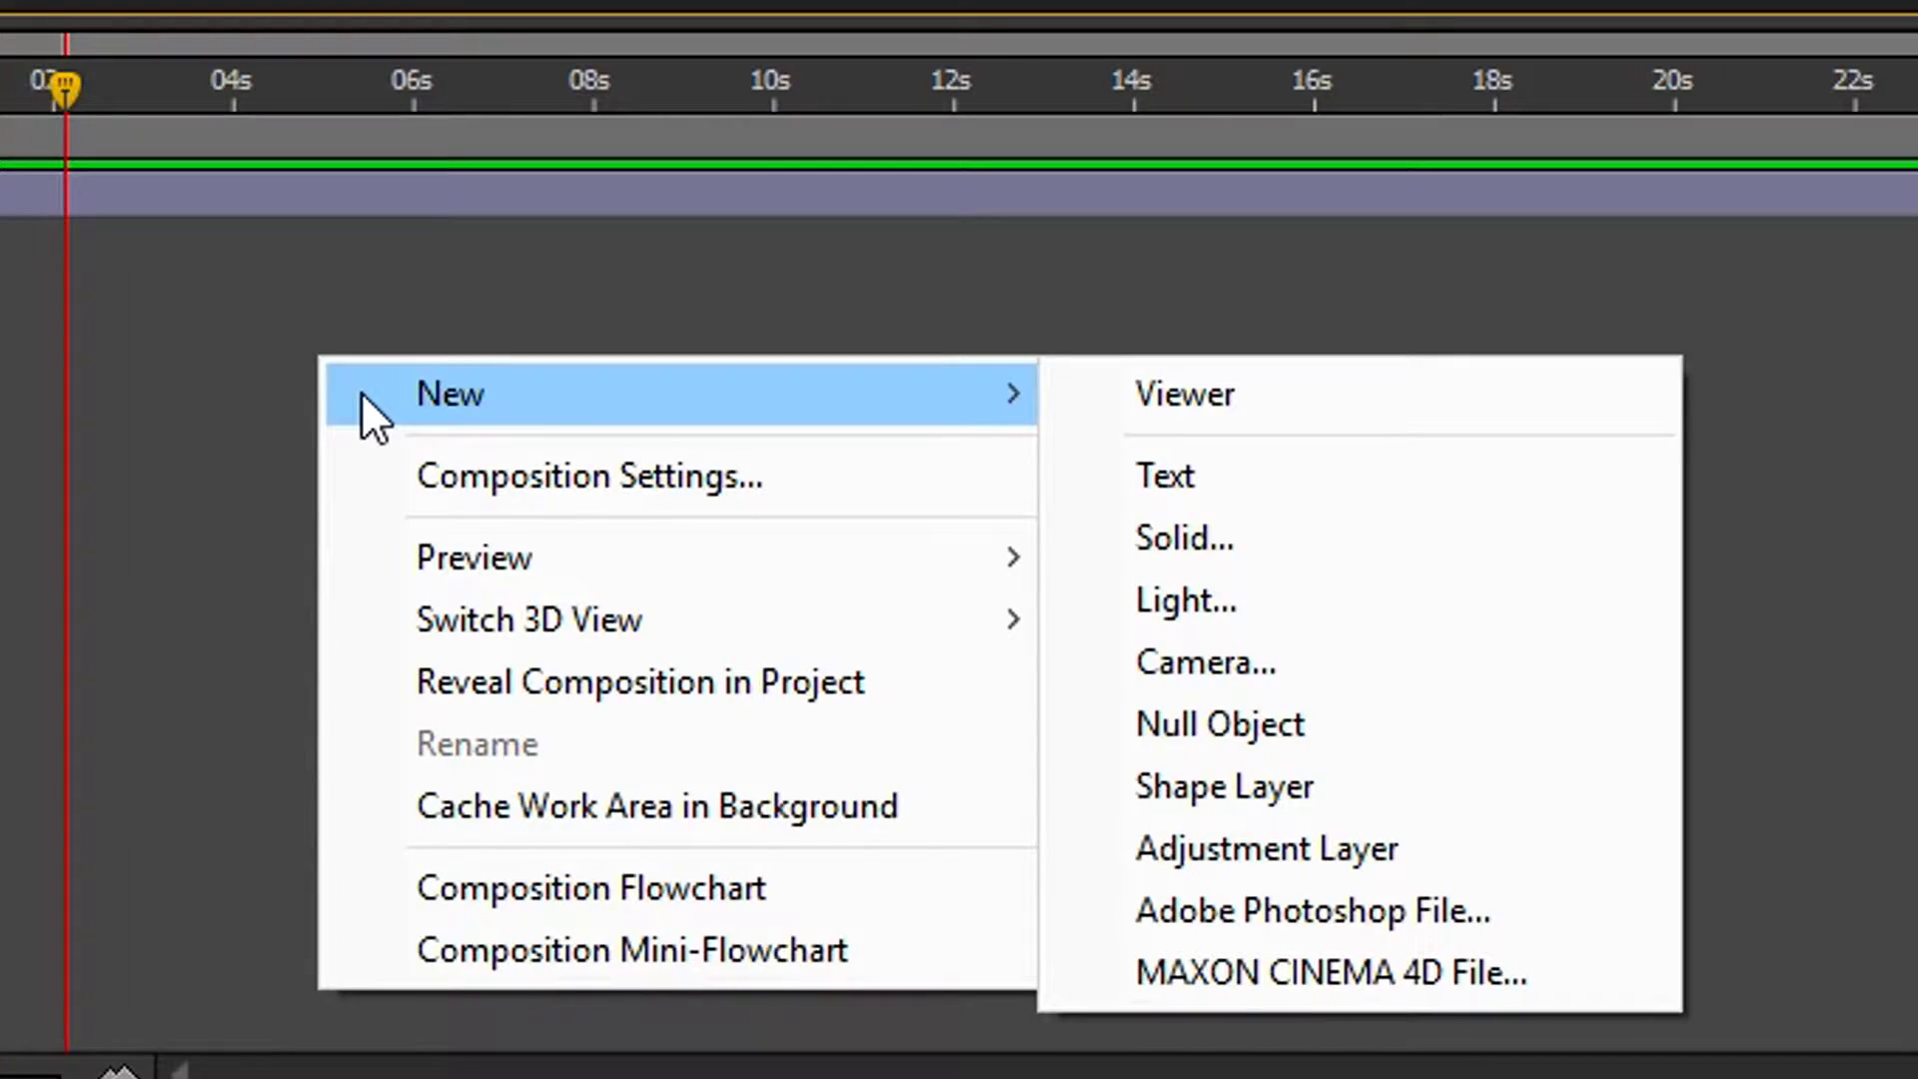
pyautogui.click(1419, 476)
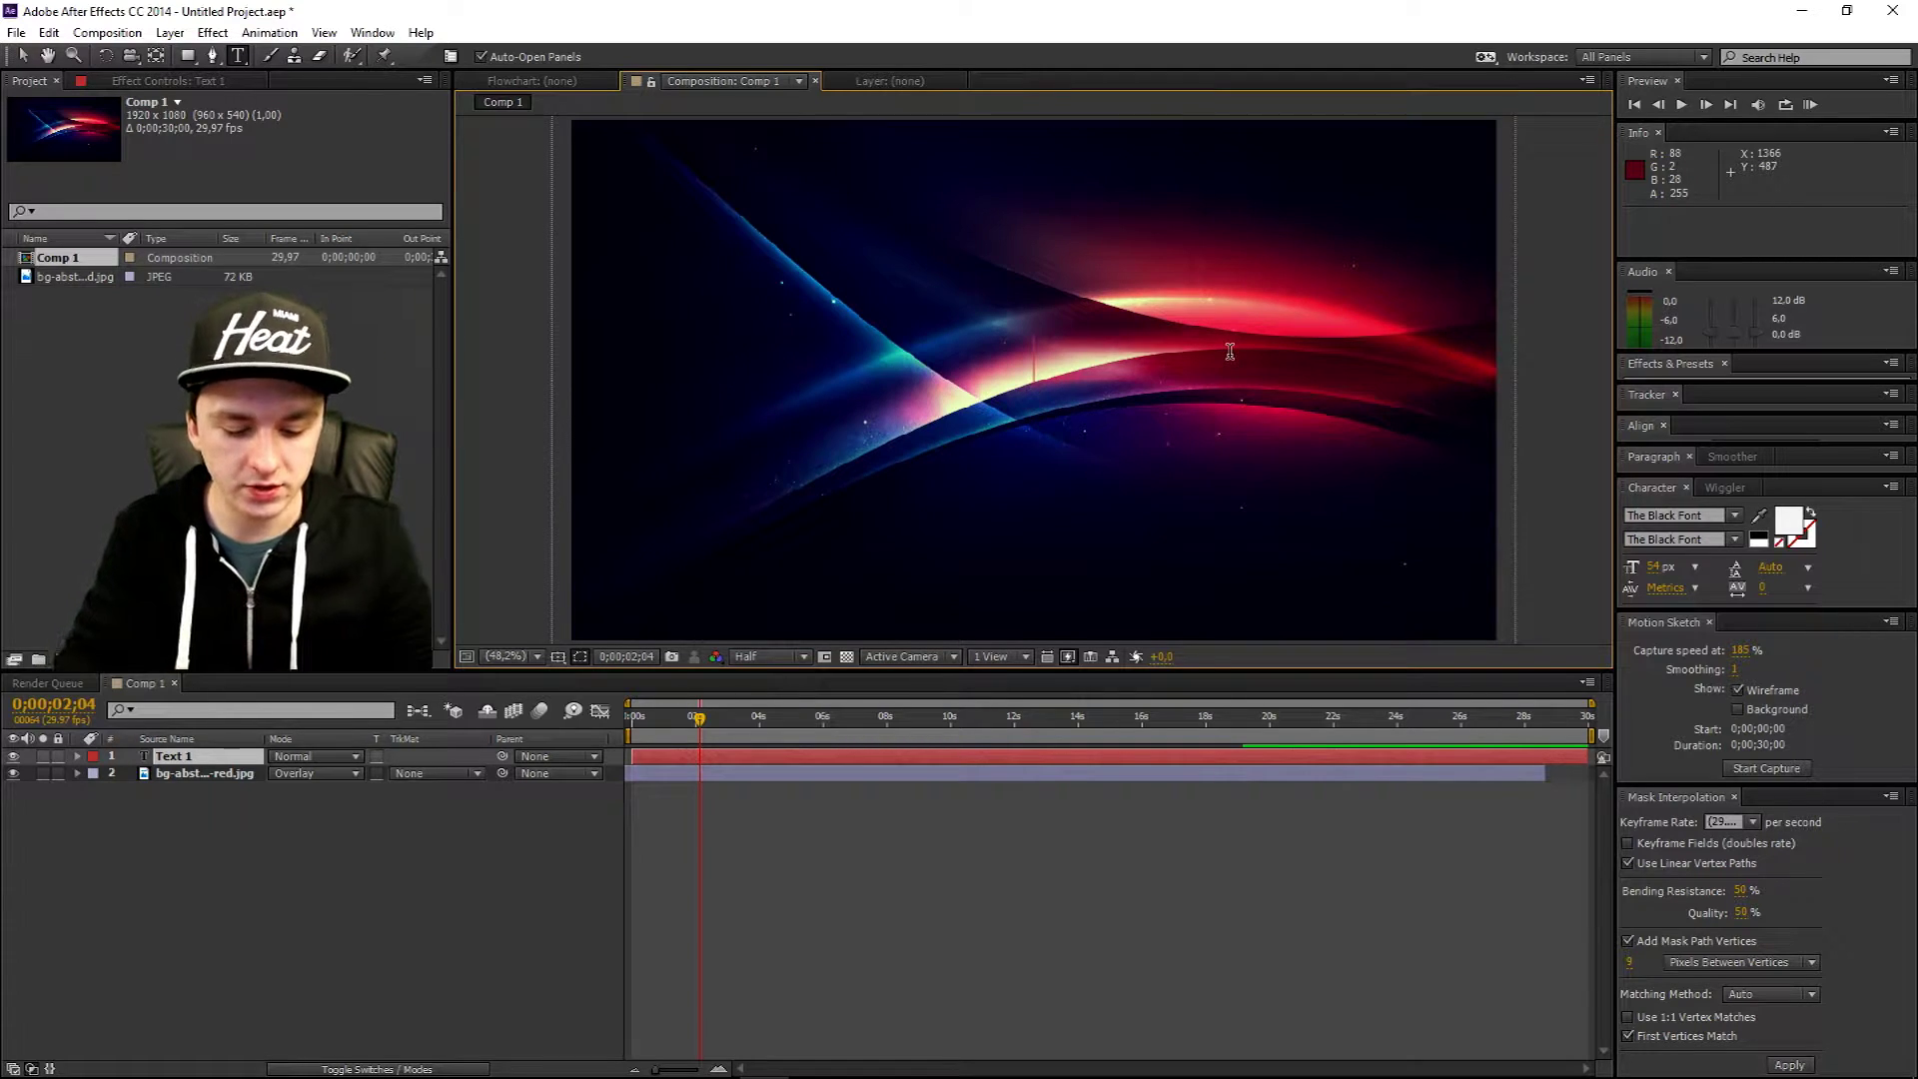
pyautogui.write('JUSTALEXHALFORD')
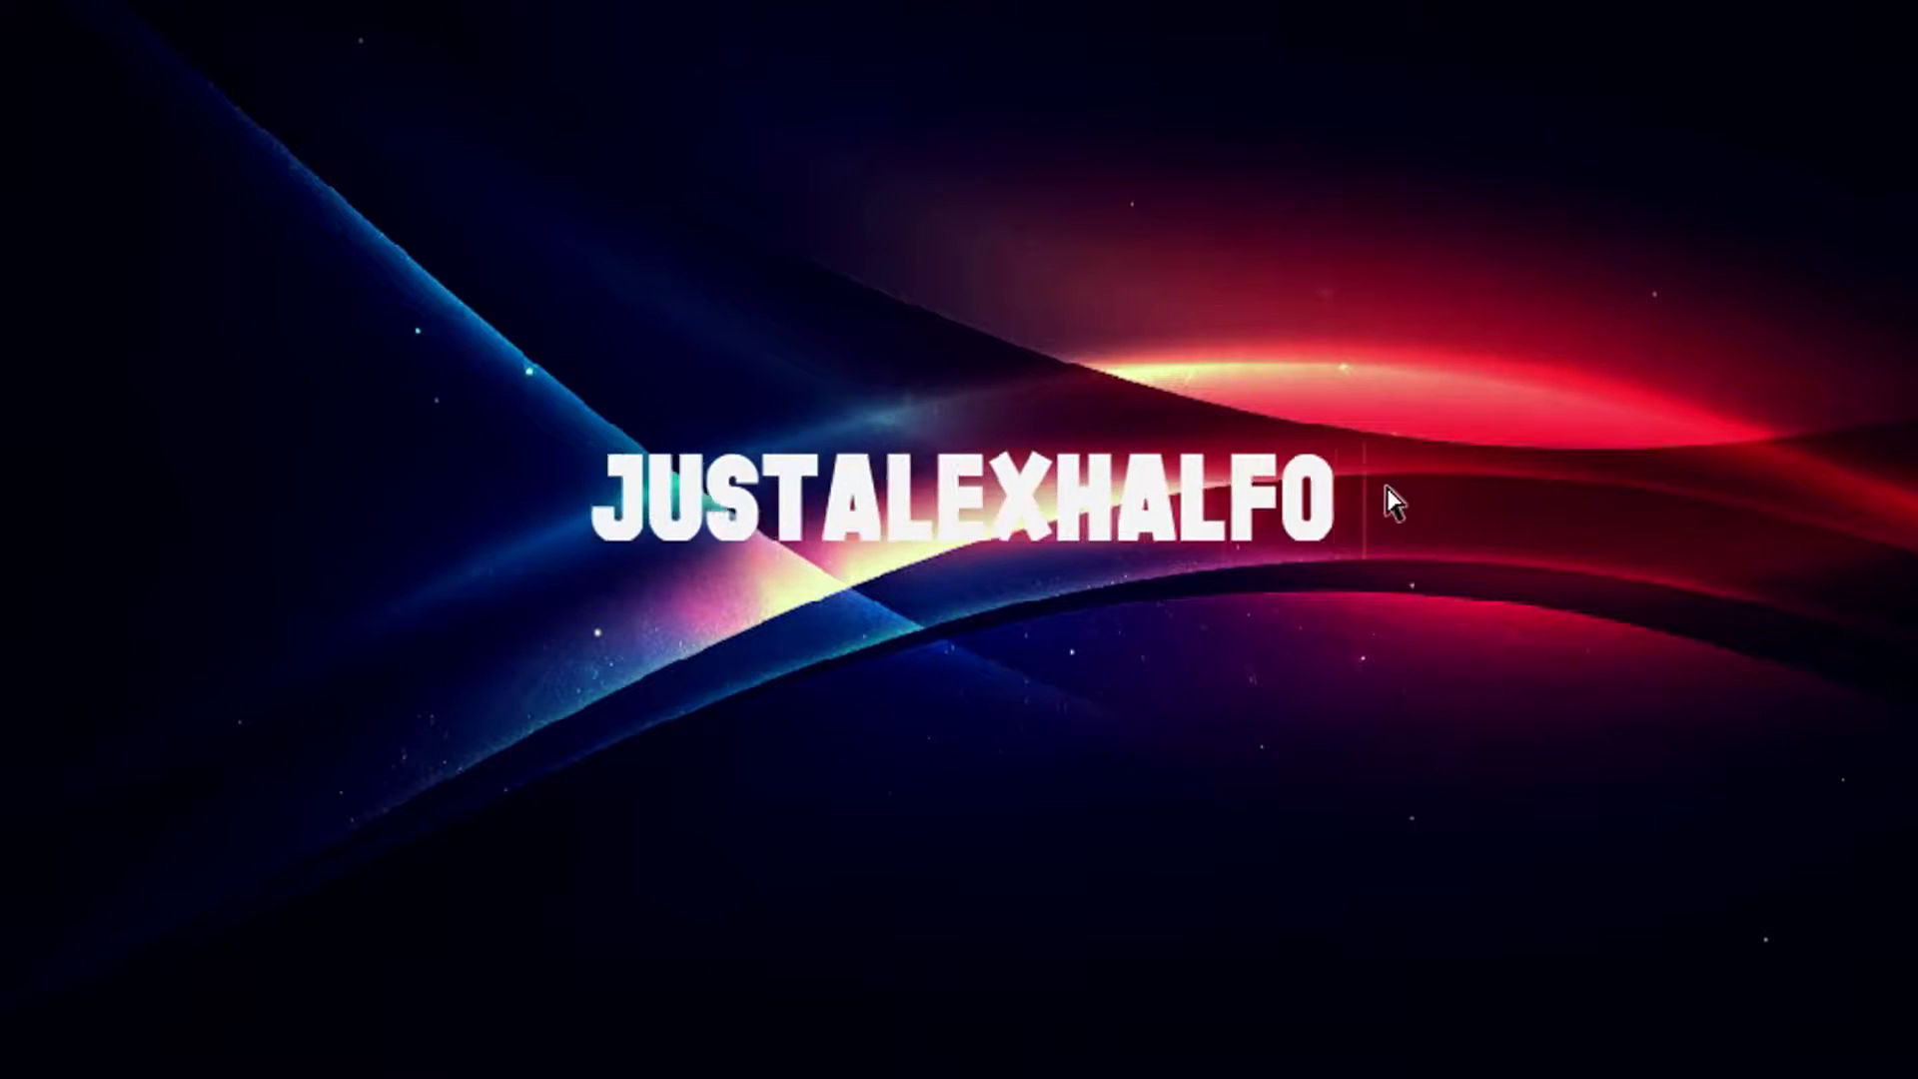
# - Set the title's font size to 115 px and move it about 94 px down, near the vertical centre of the frame
pyautogui.doubleClick(986, 494)
pyautogui.moveTo(1649, 574); pyautogui.dragTo(1708, 574)
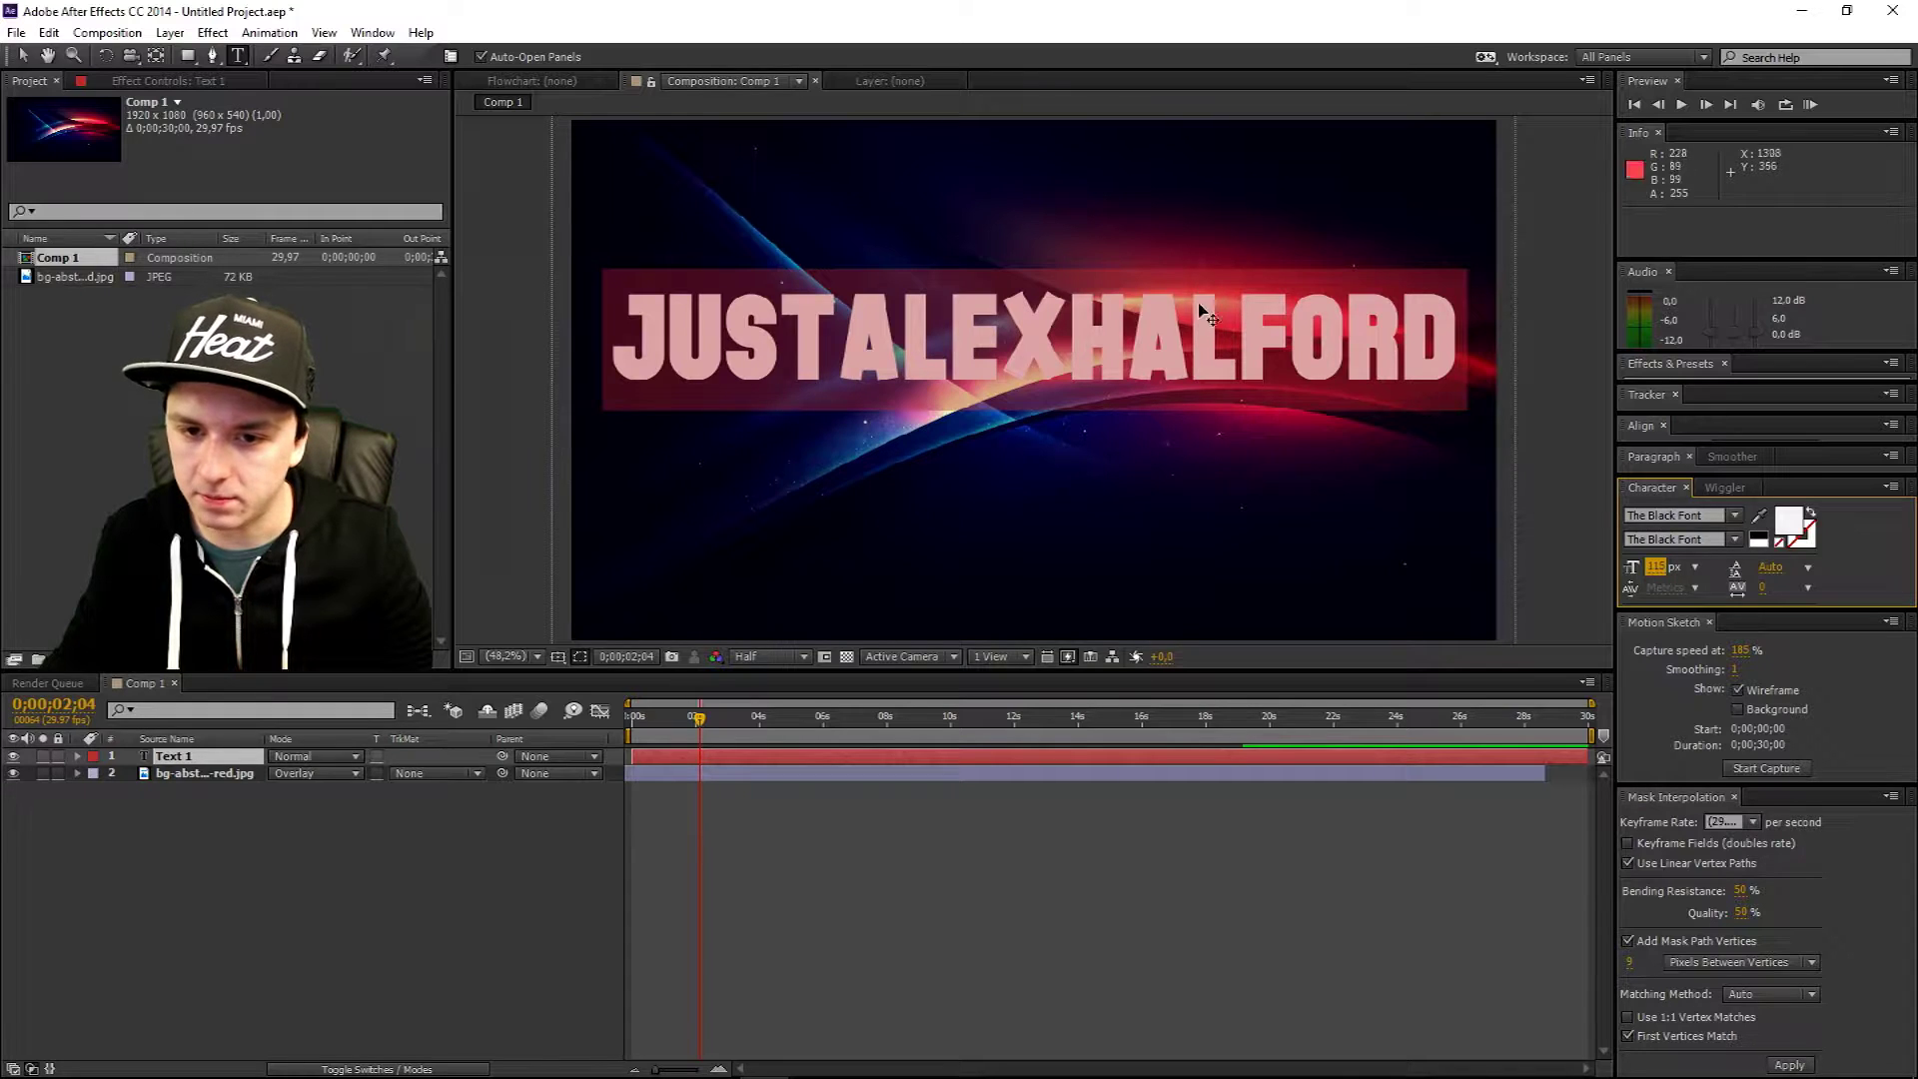
pyautogui.moveTo(966, 479); pyautogui.dragTo(989, 546)
pyautogui.click(1067, 395)
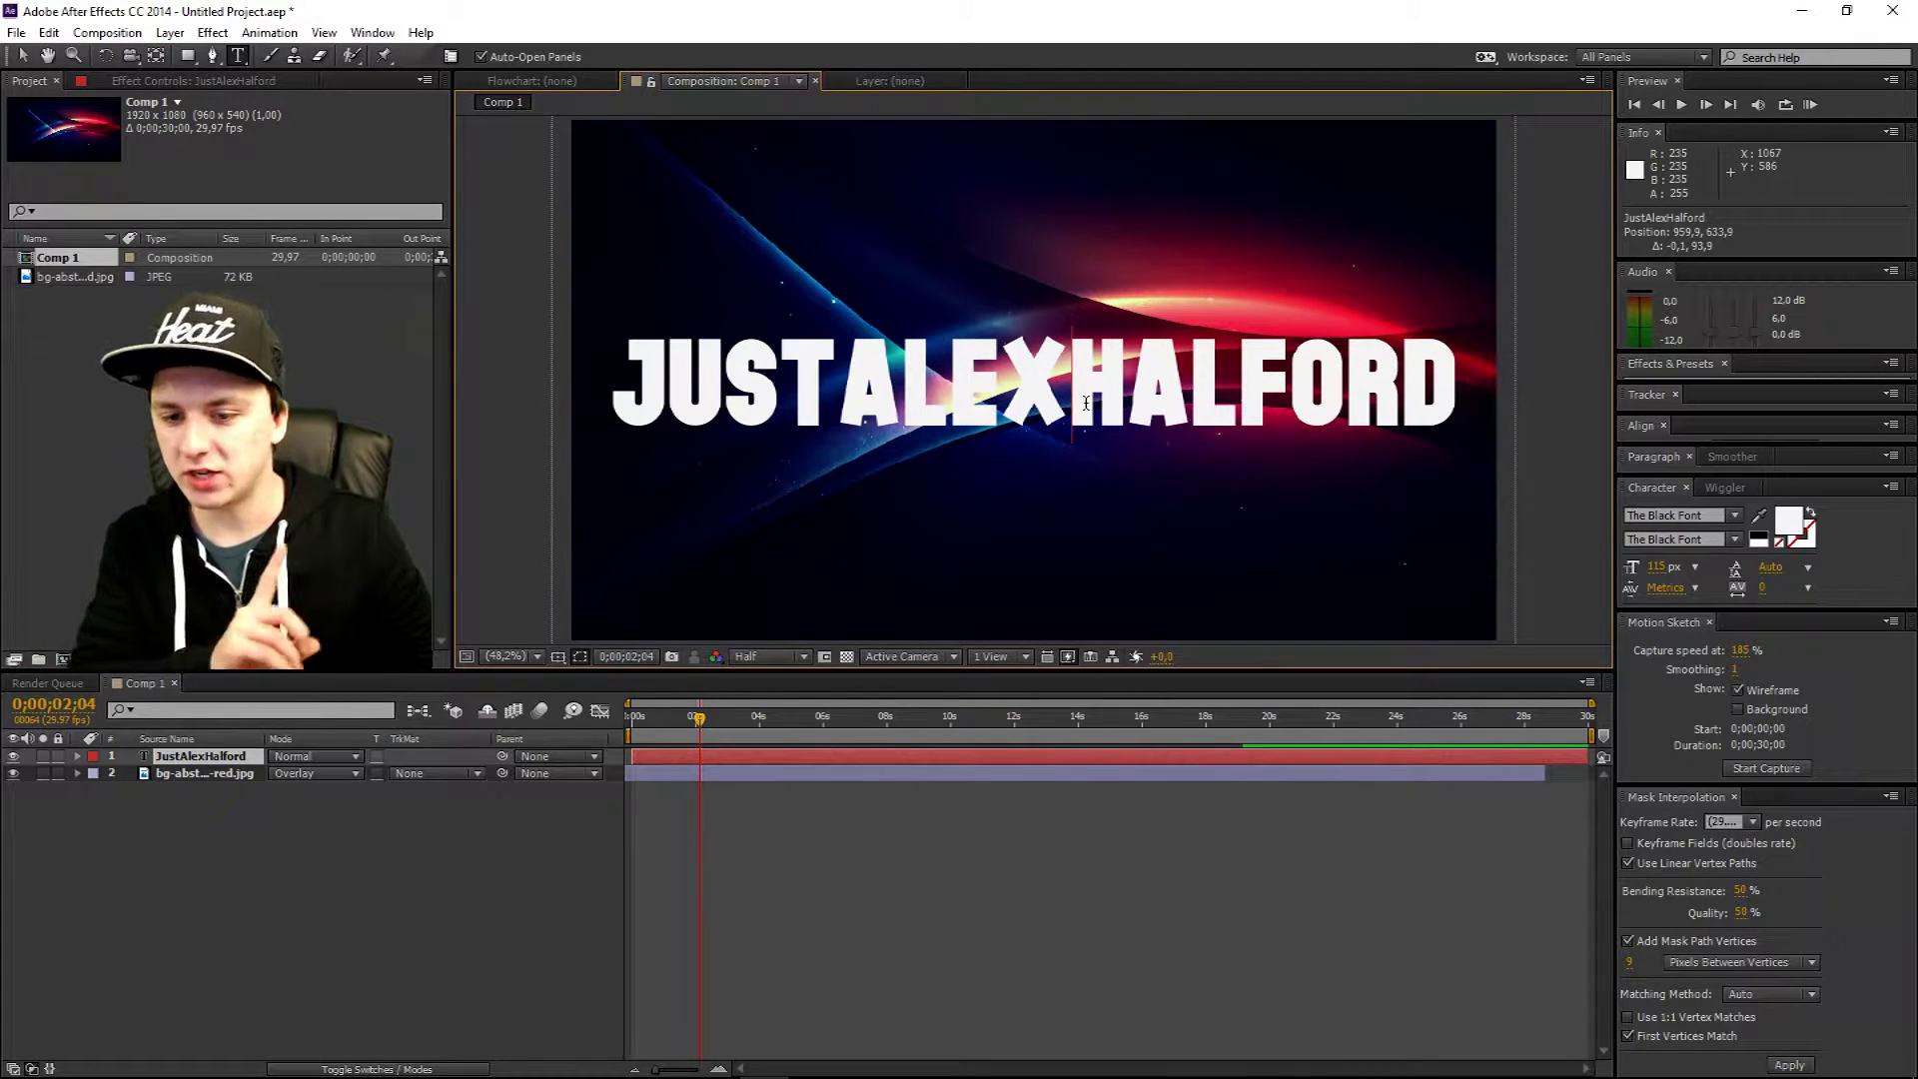
# - Slide the background image layer later in the timeline and back over the start of the composition
pyautogui.moveTo(732, 787); pyautogui.dragTo(900, 780)
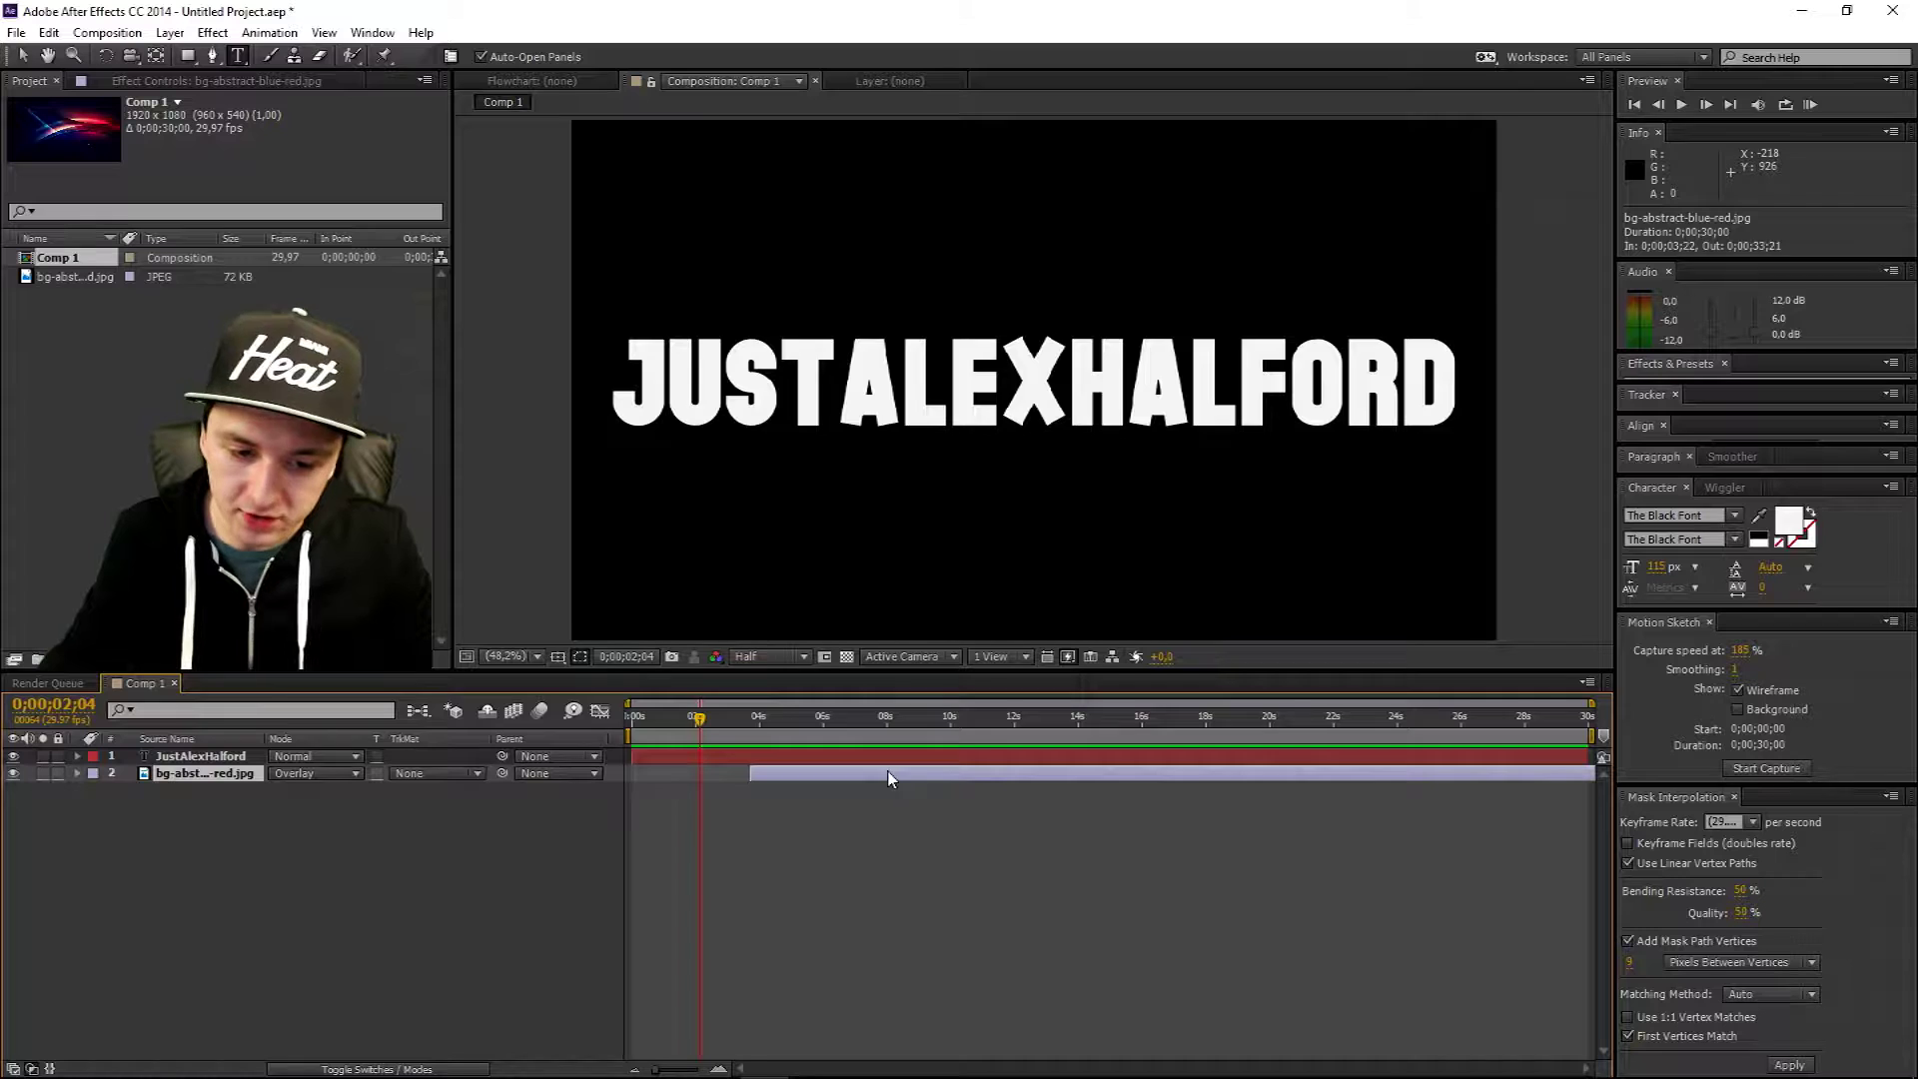
pyautogui.moveTo(899, 779); pyautogui.dragTo(678, 779)
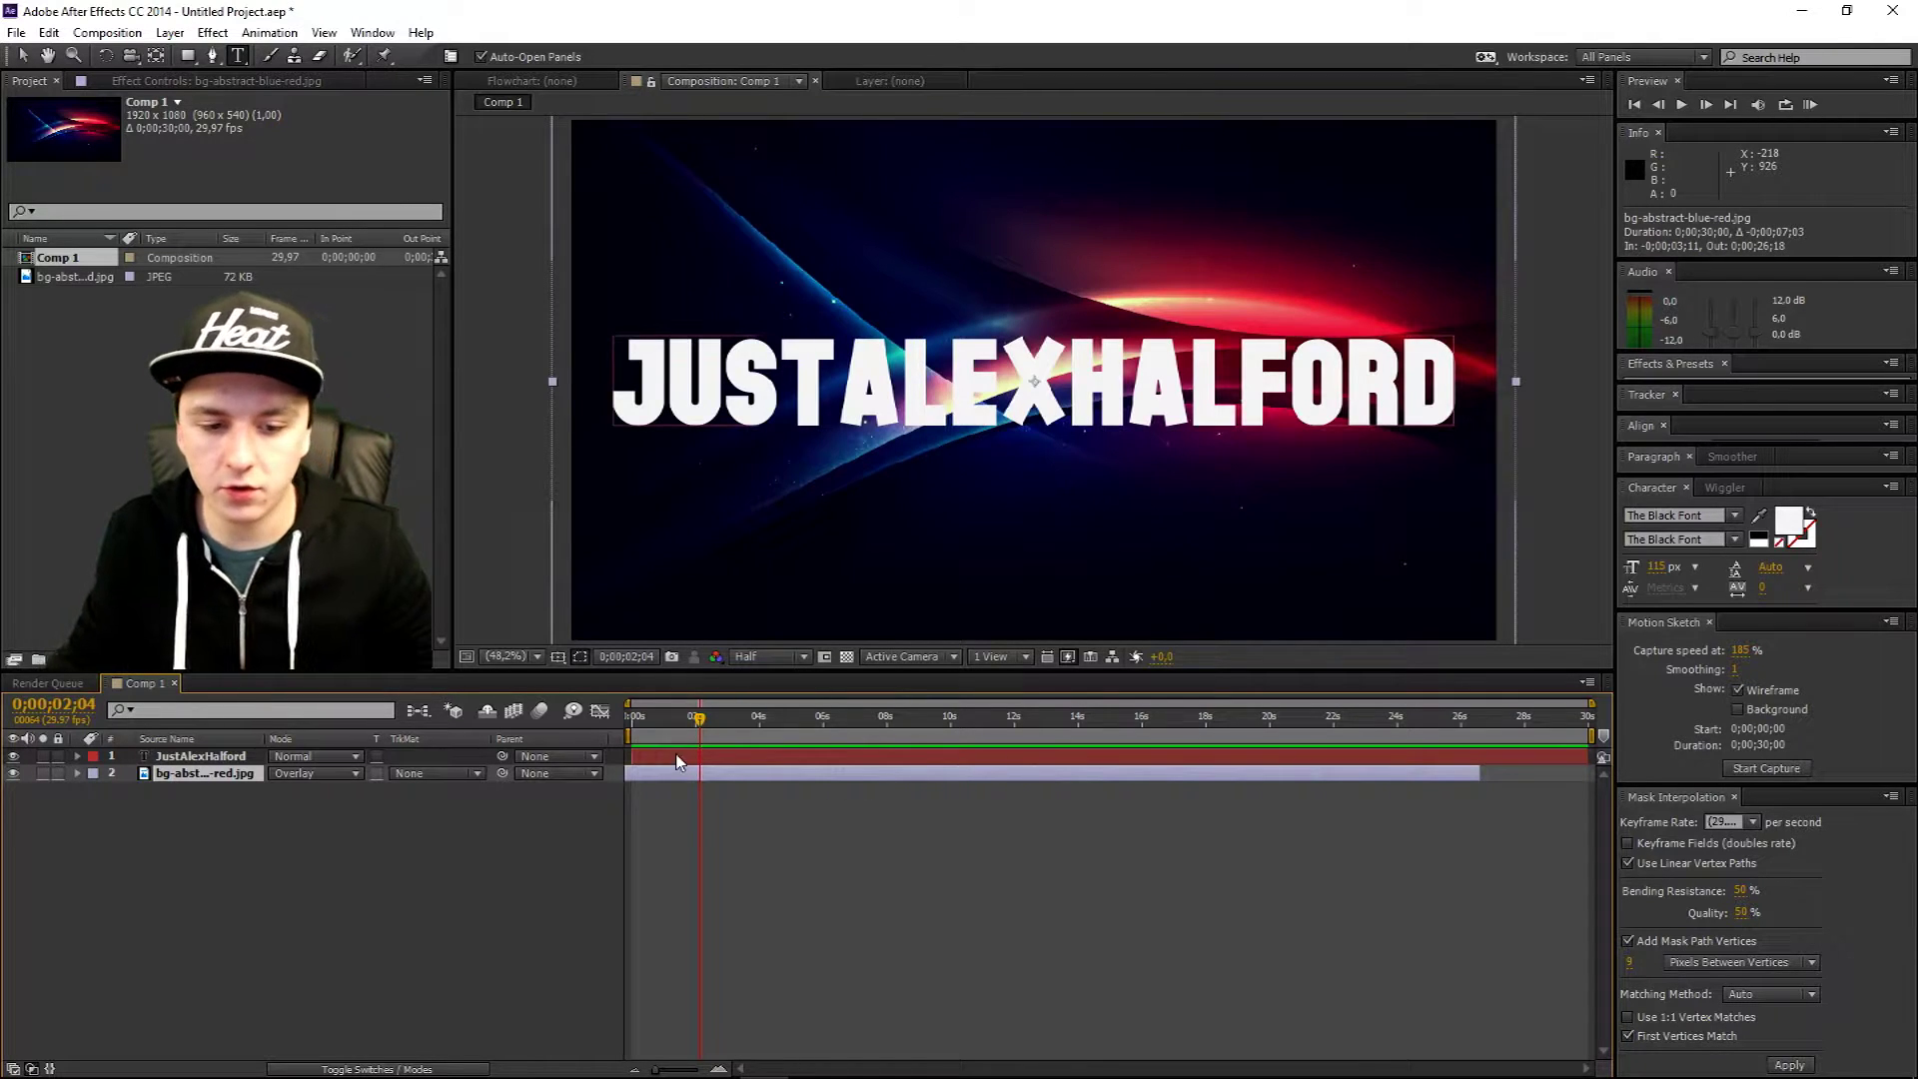
pyautogui.click(1744, 651)
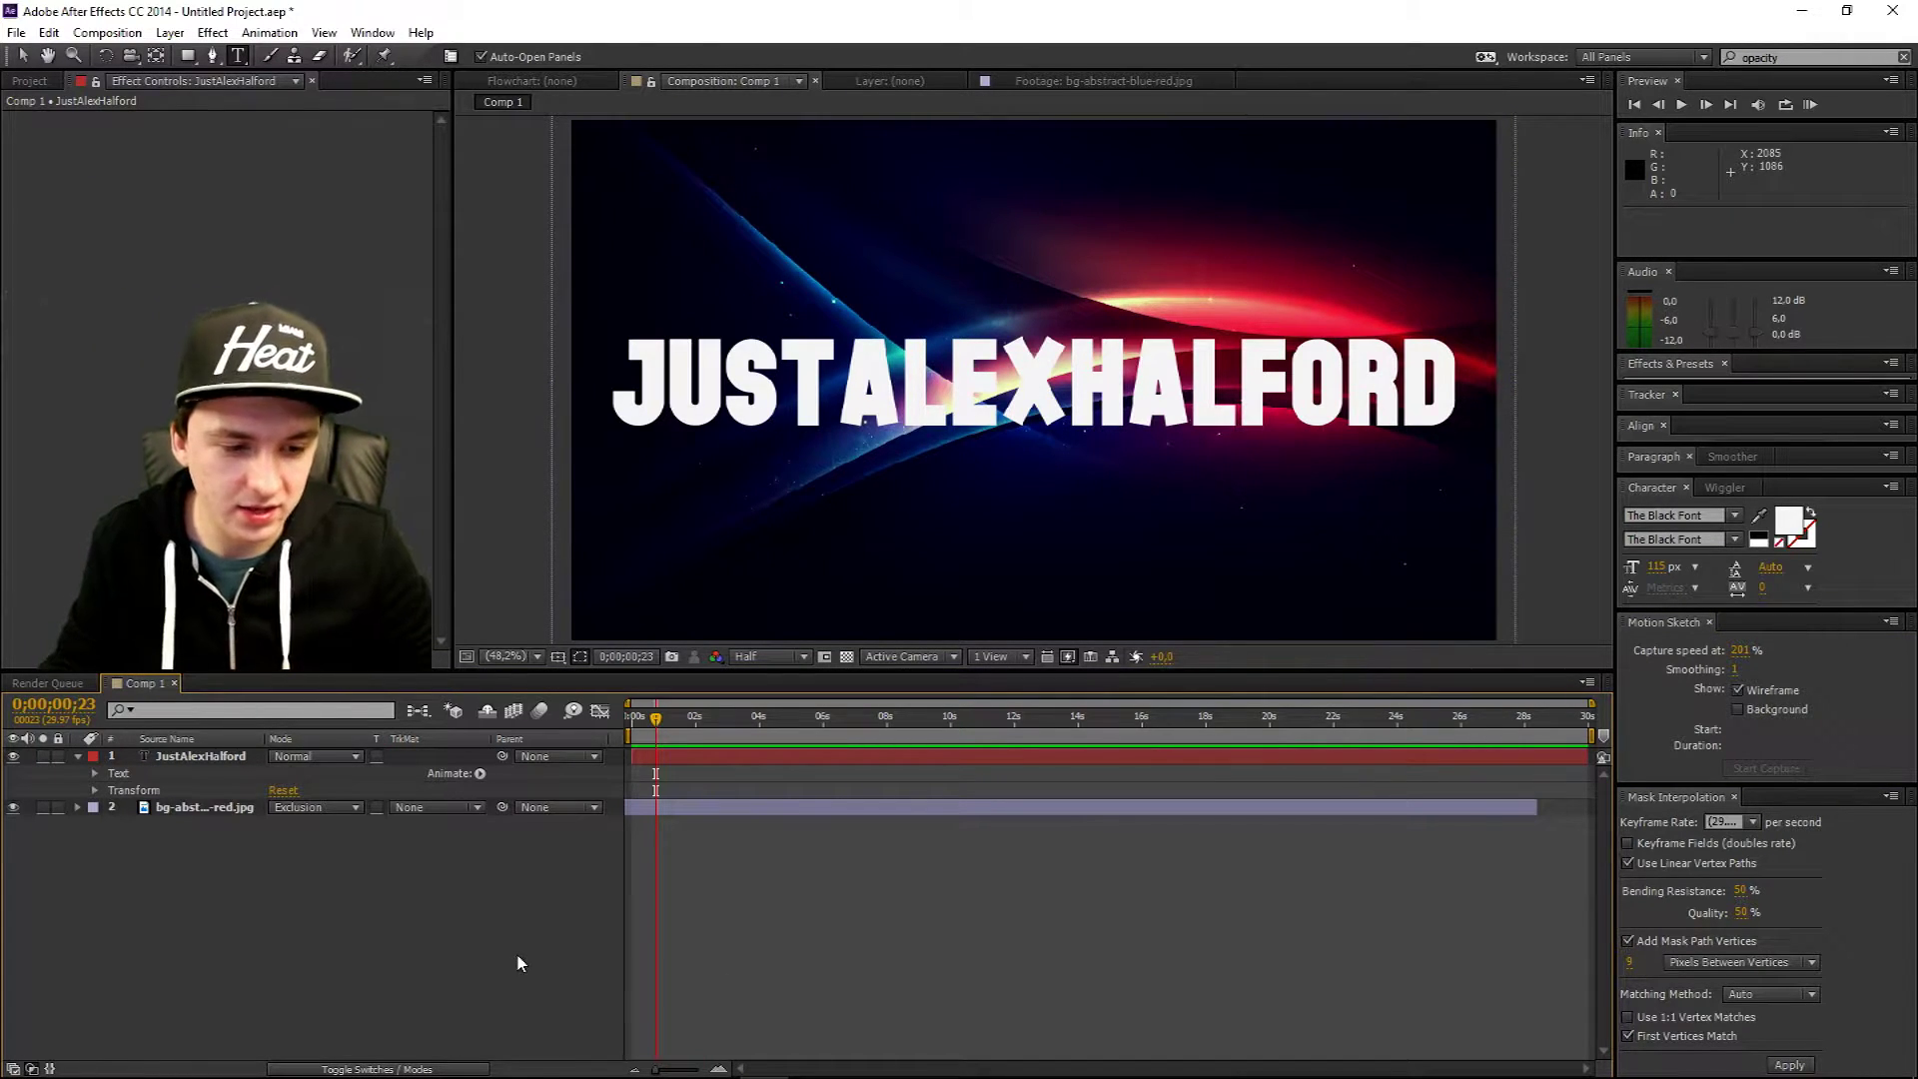
# - Expand the title layer's properties and add an Opacity animator to its text
pyautogui.click(92, 792)
pyautogui.click(93, 774)
pyautogui.click(94, 775)
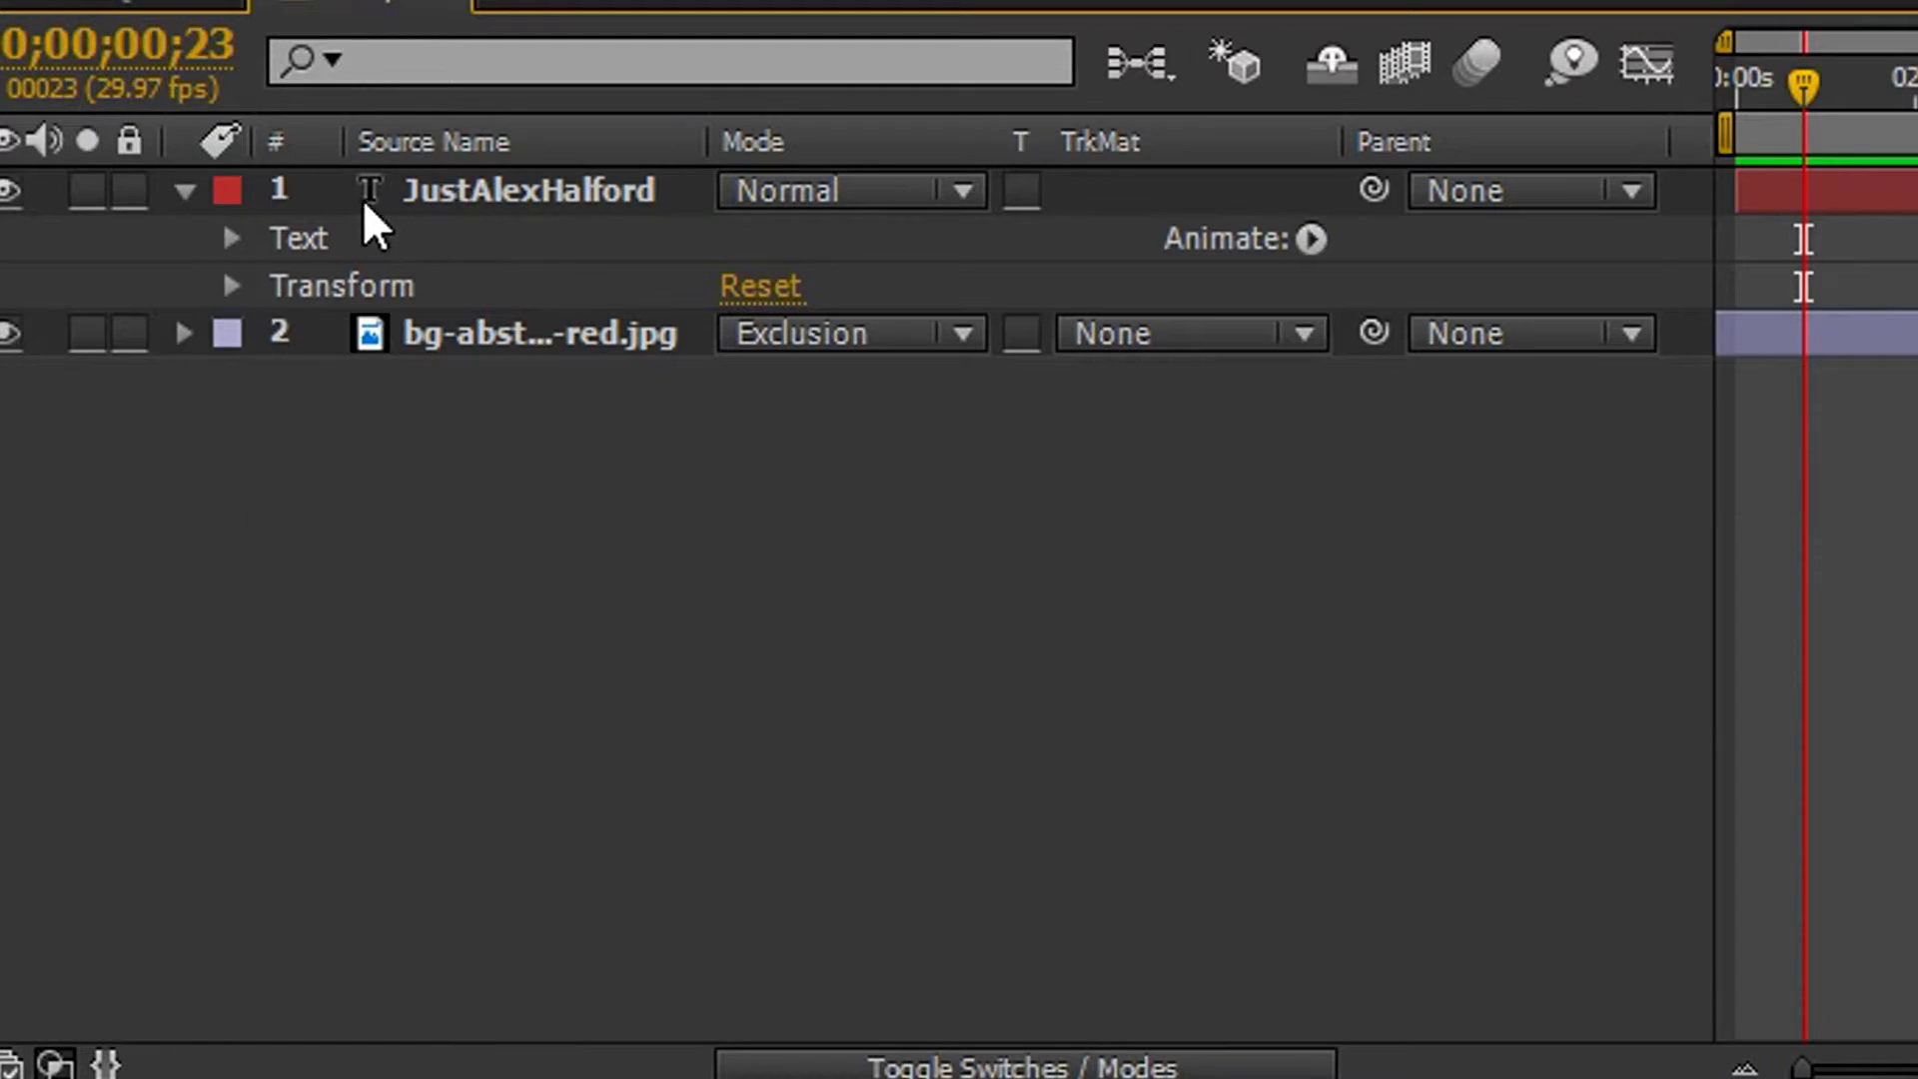
pyautogui.click(158, 759)
pyautogui.click(184, 191)
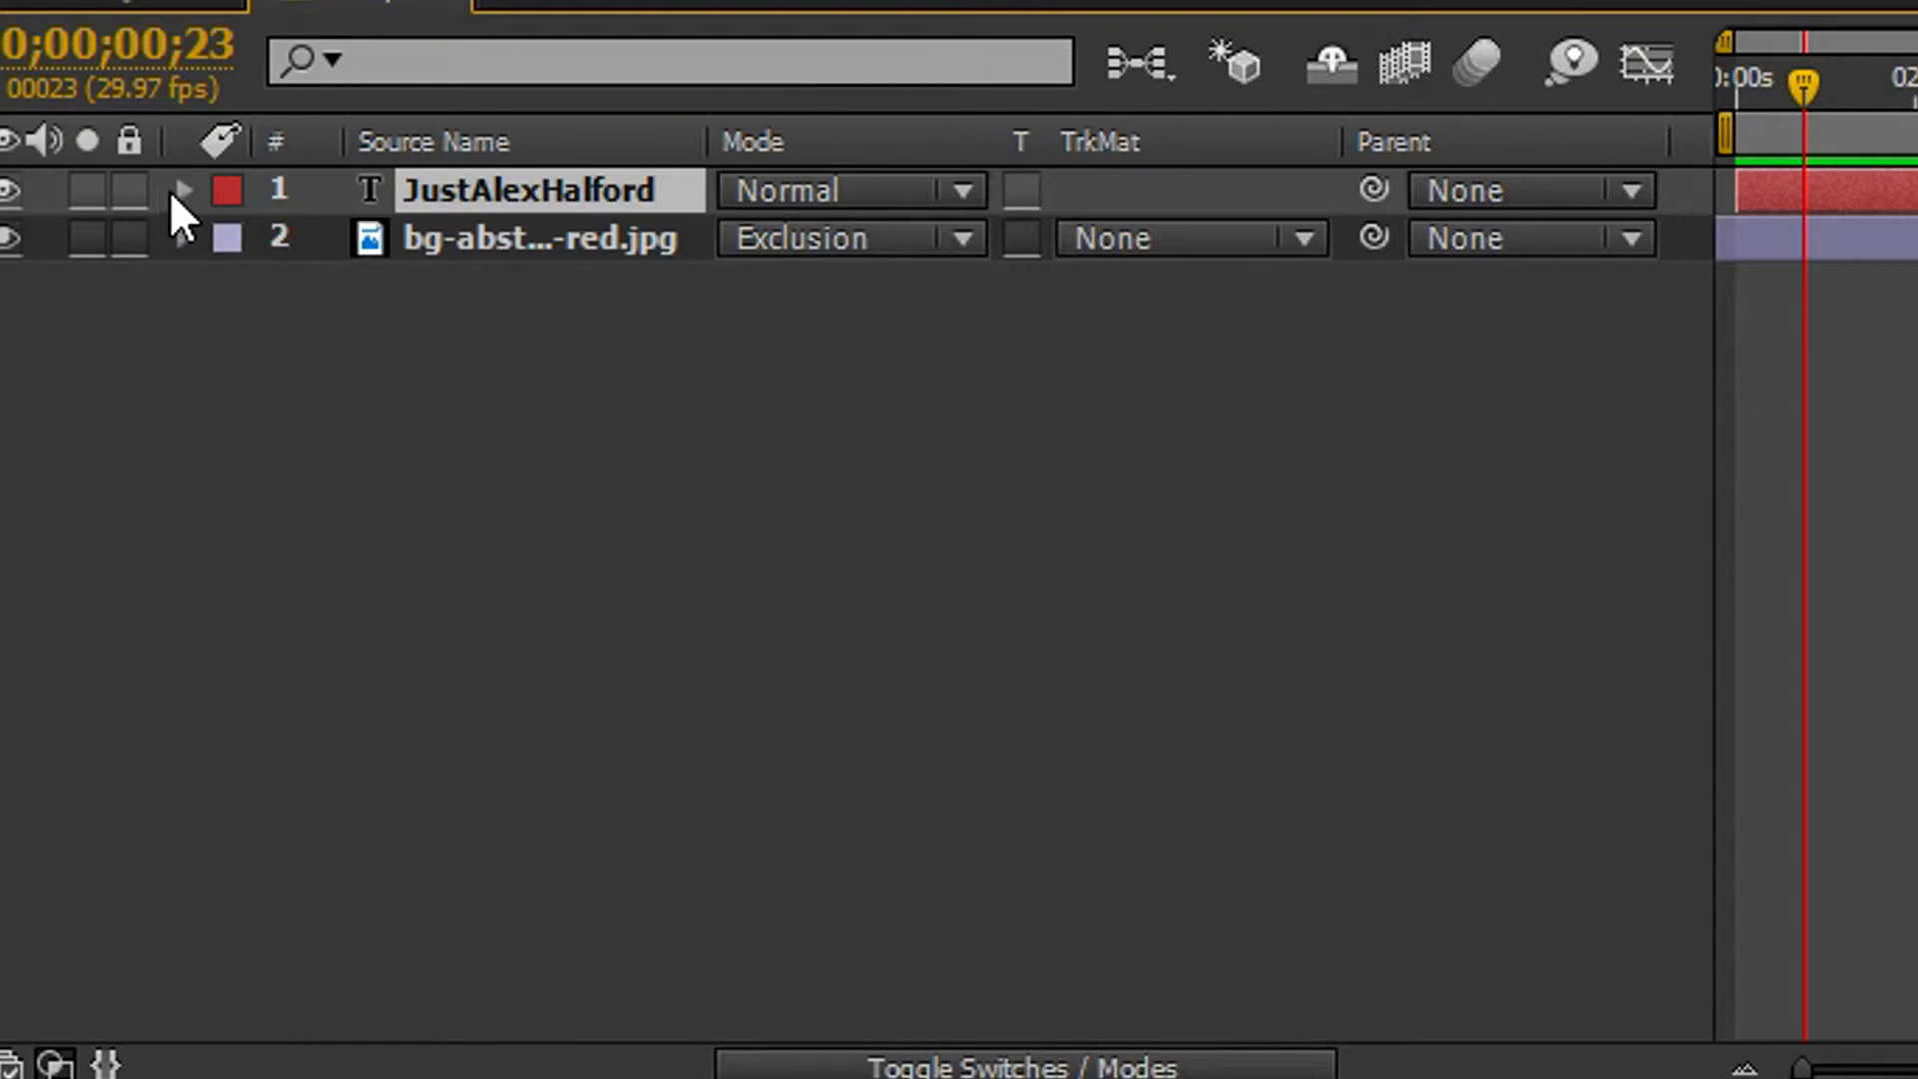
pyautogui.click(186, 189)
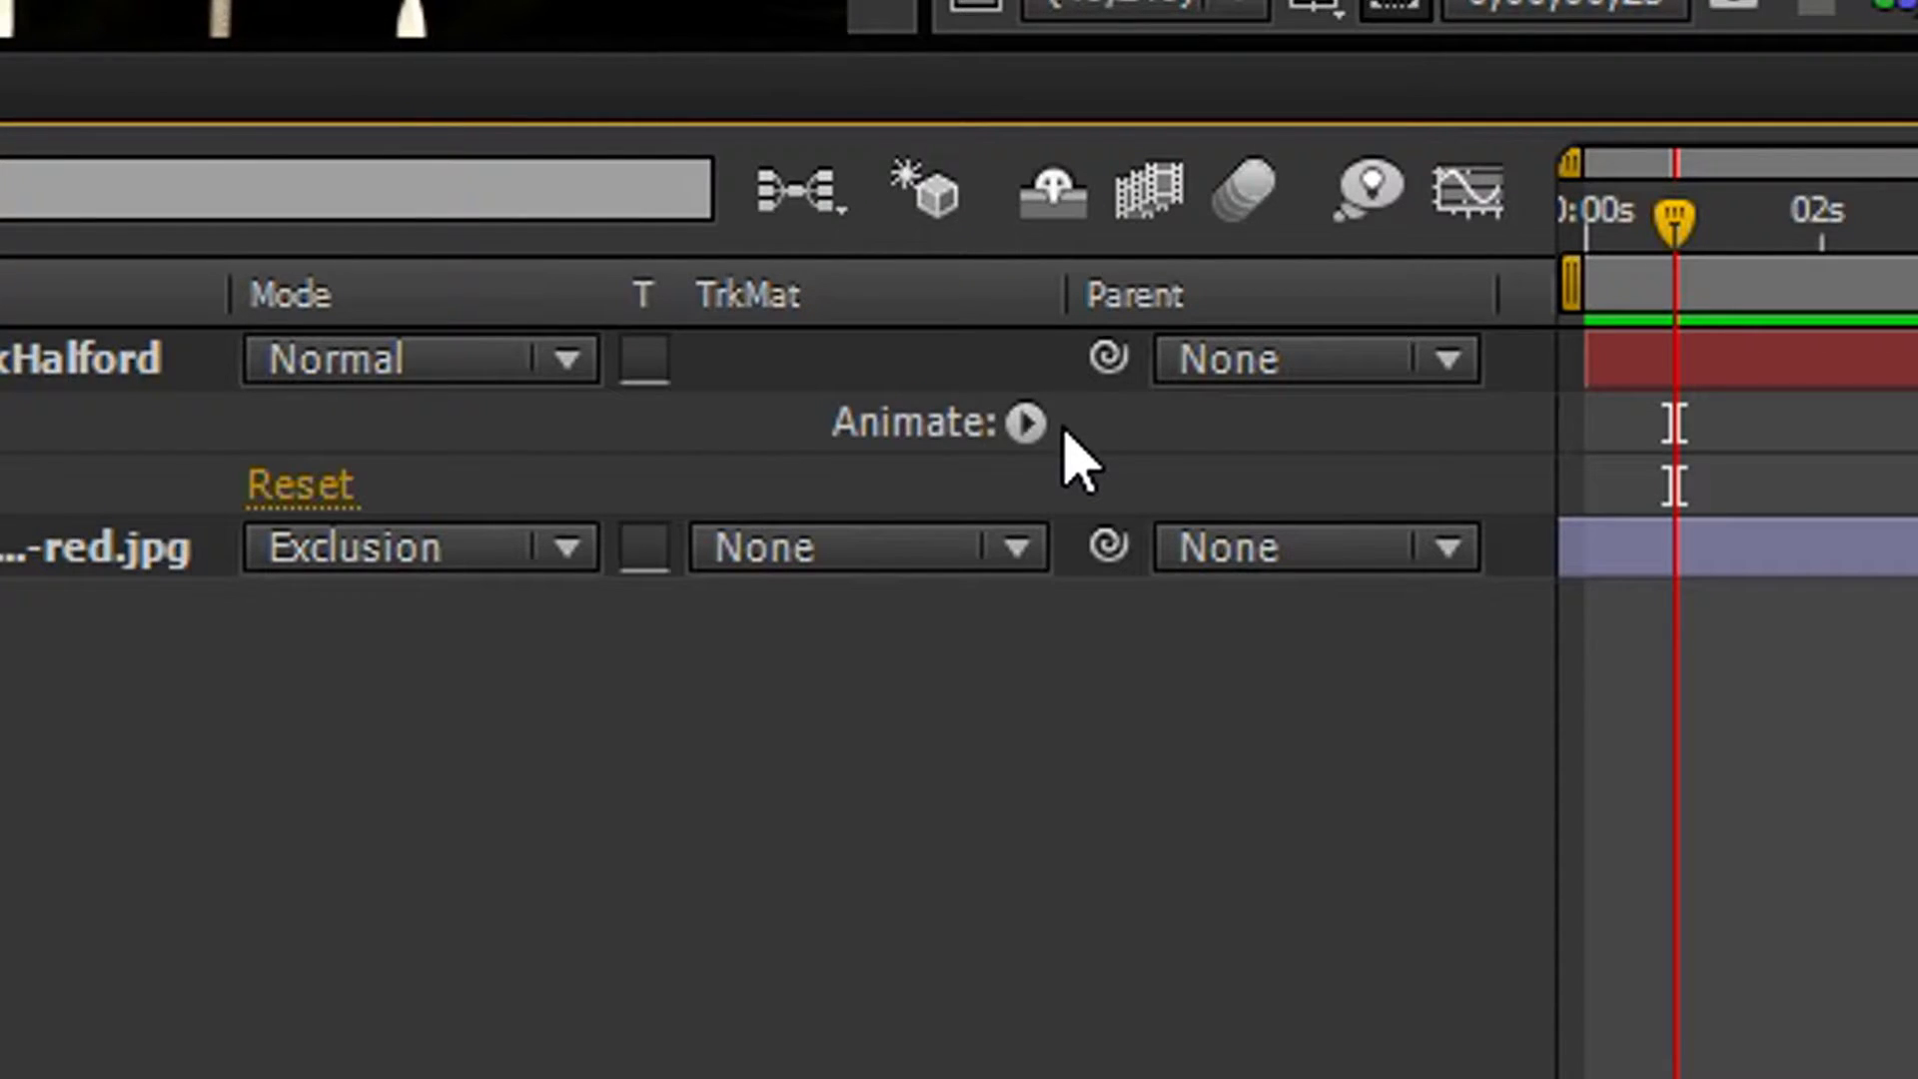
pyautogui.click(1312, 239)
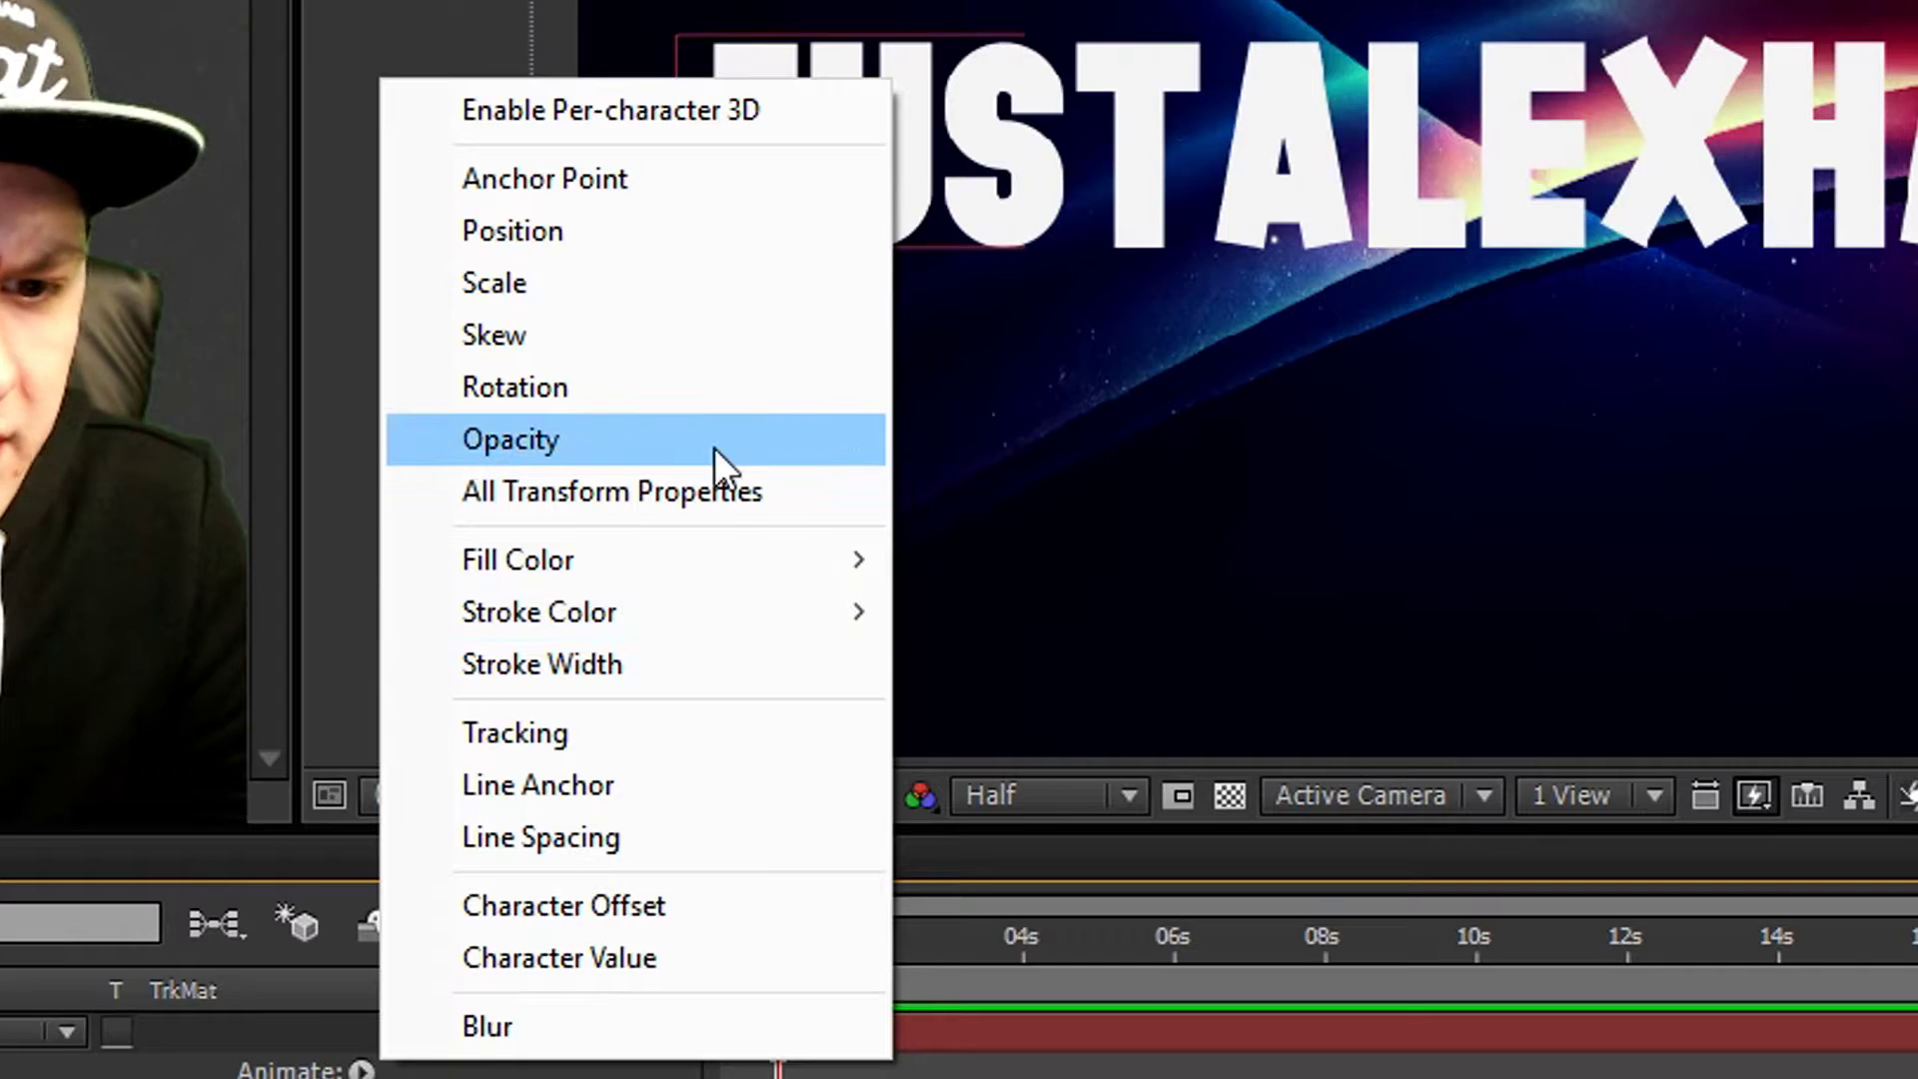
pyautogui.click(651, 509)
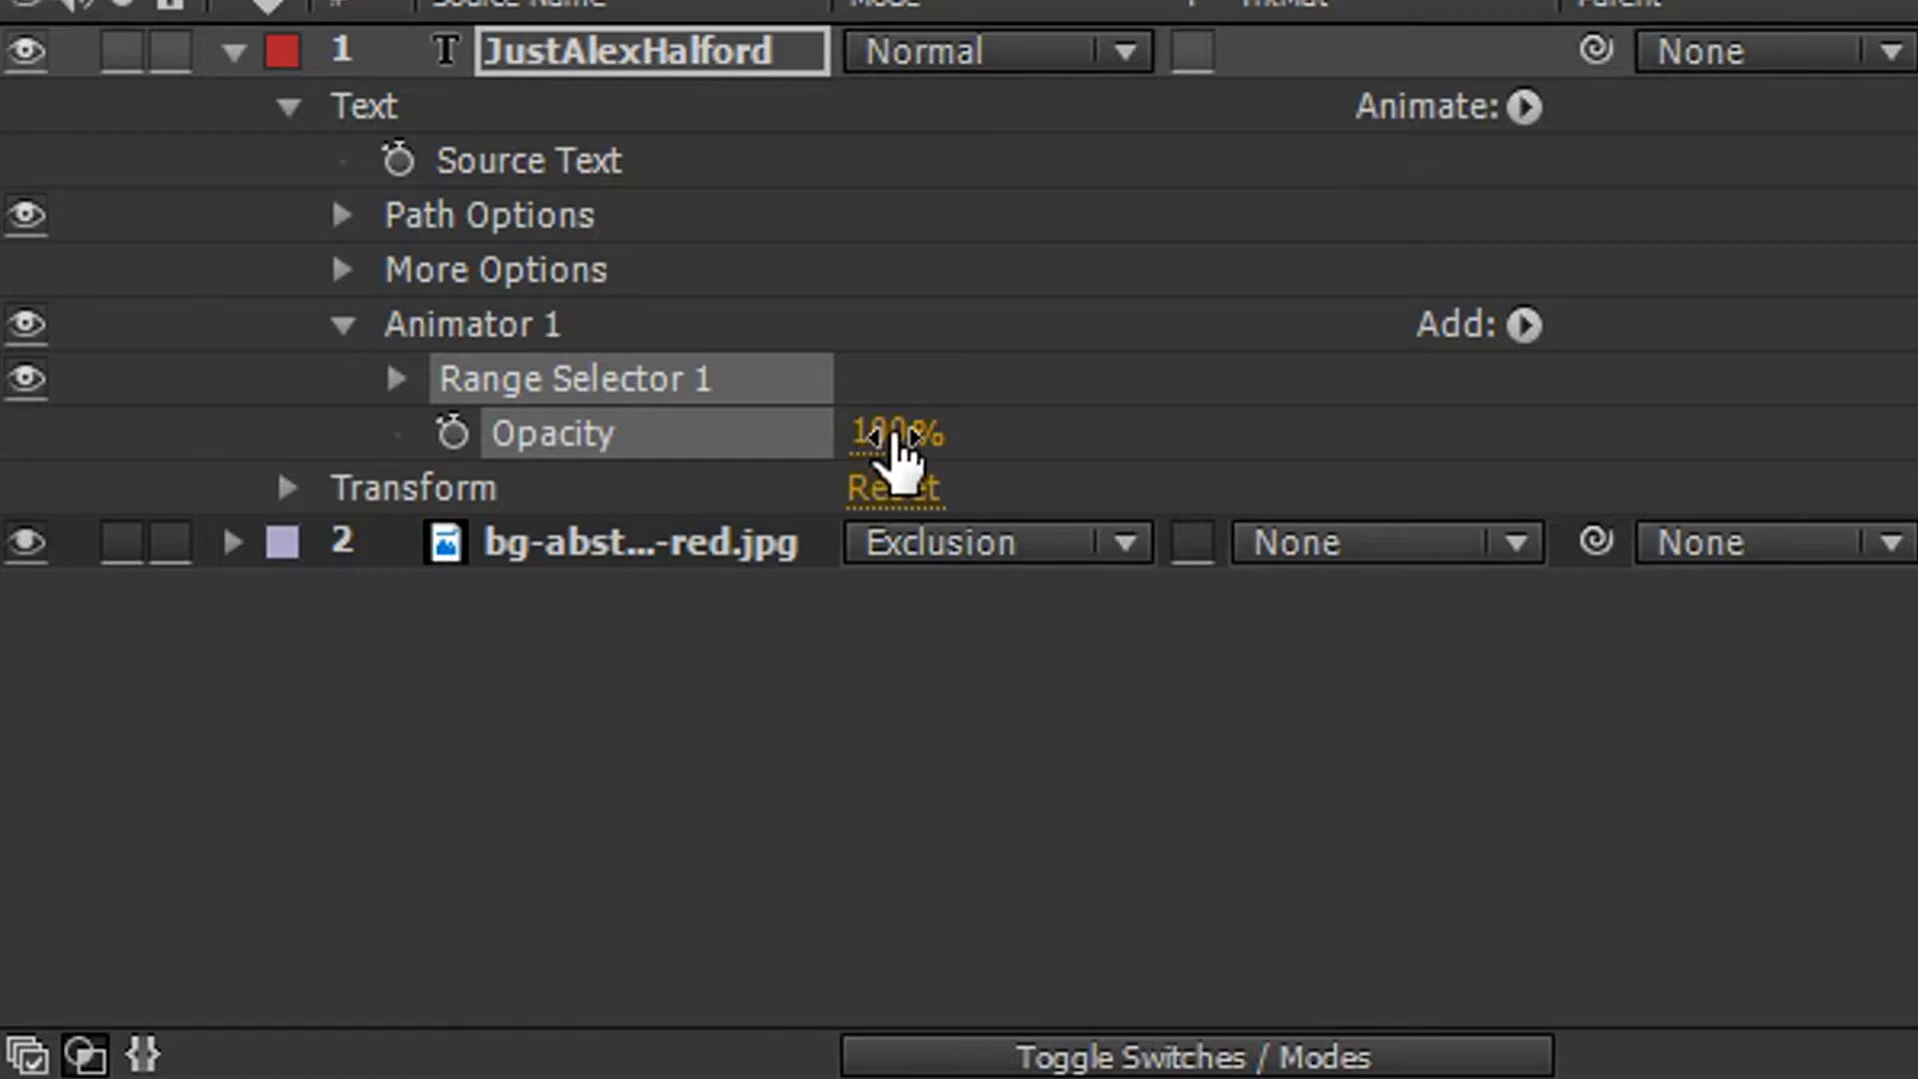
# - Try an Opacity of 0% on the title's text animator and restore it to 100%
pyautogui.click(896, 436)
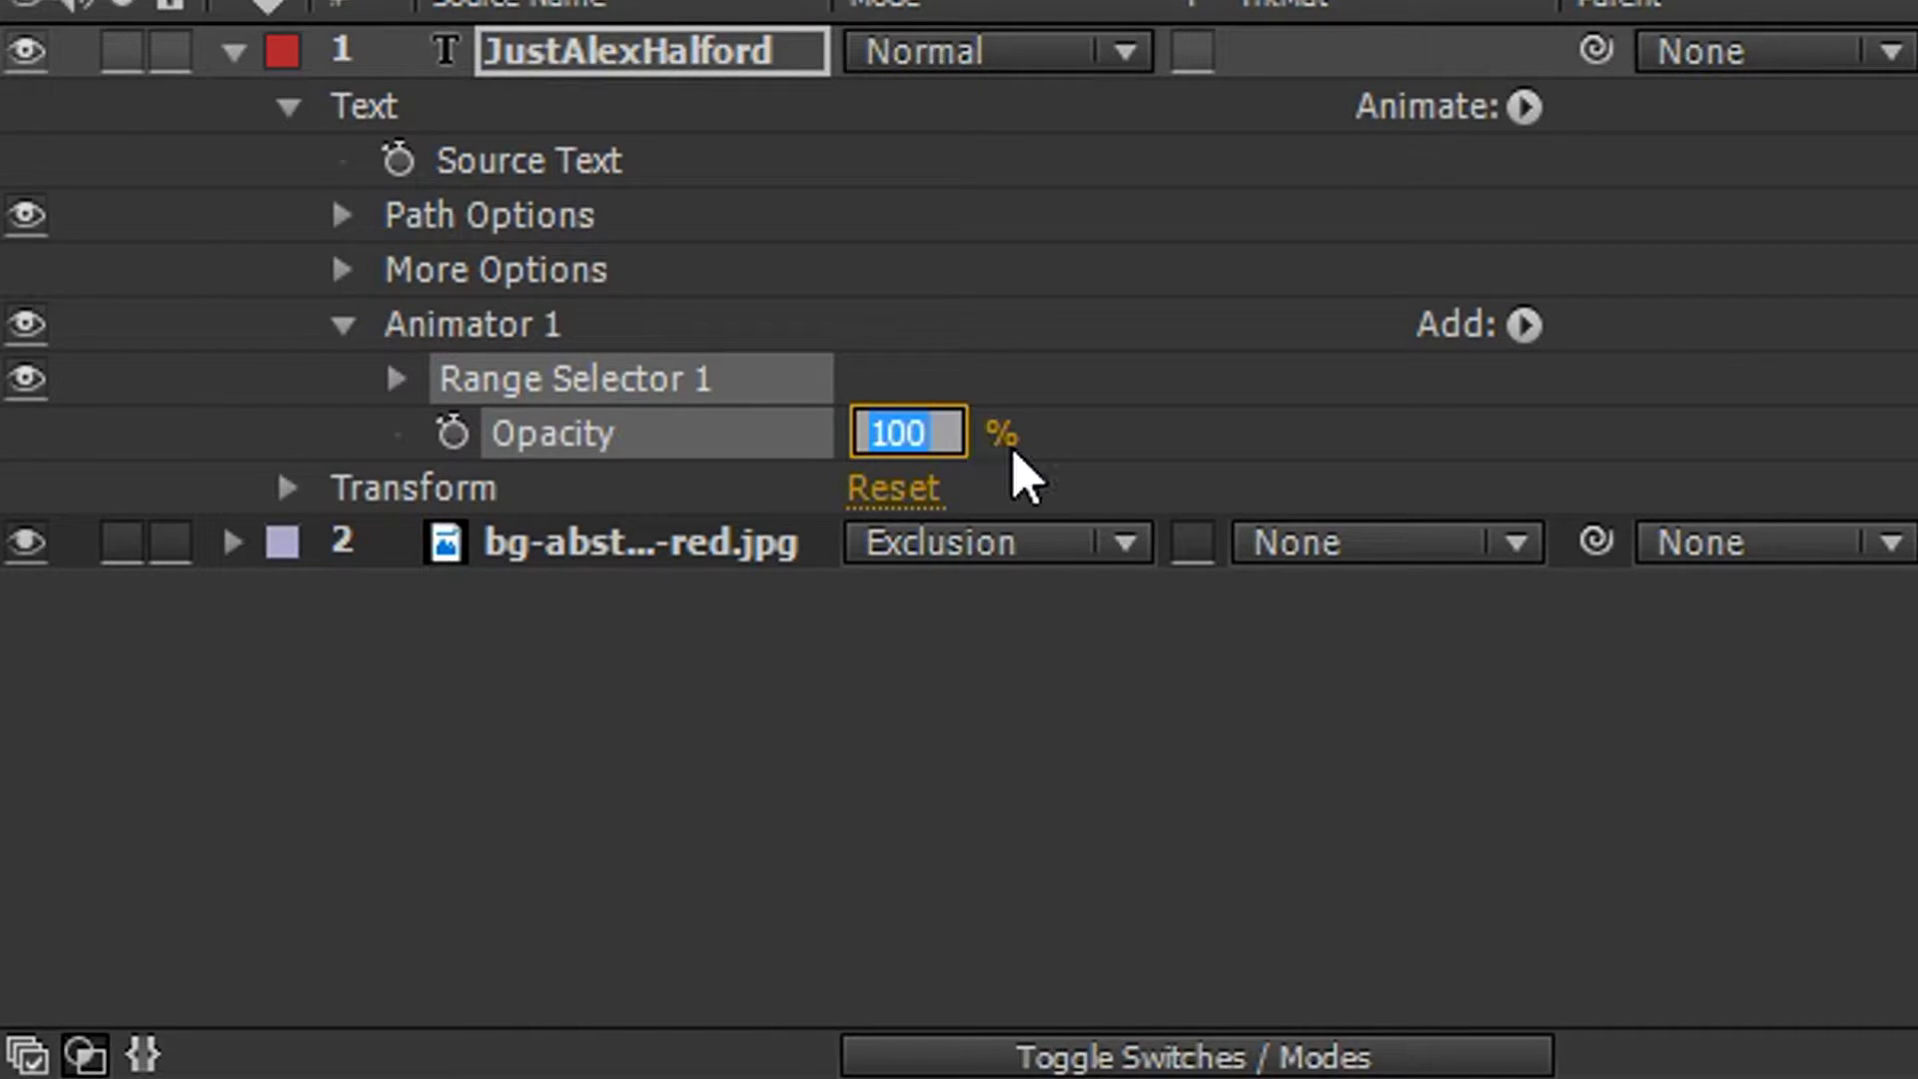
pyautogui.click(1122, 440)
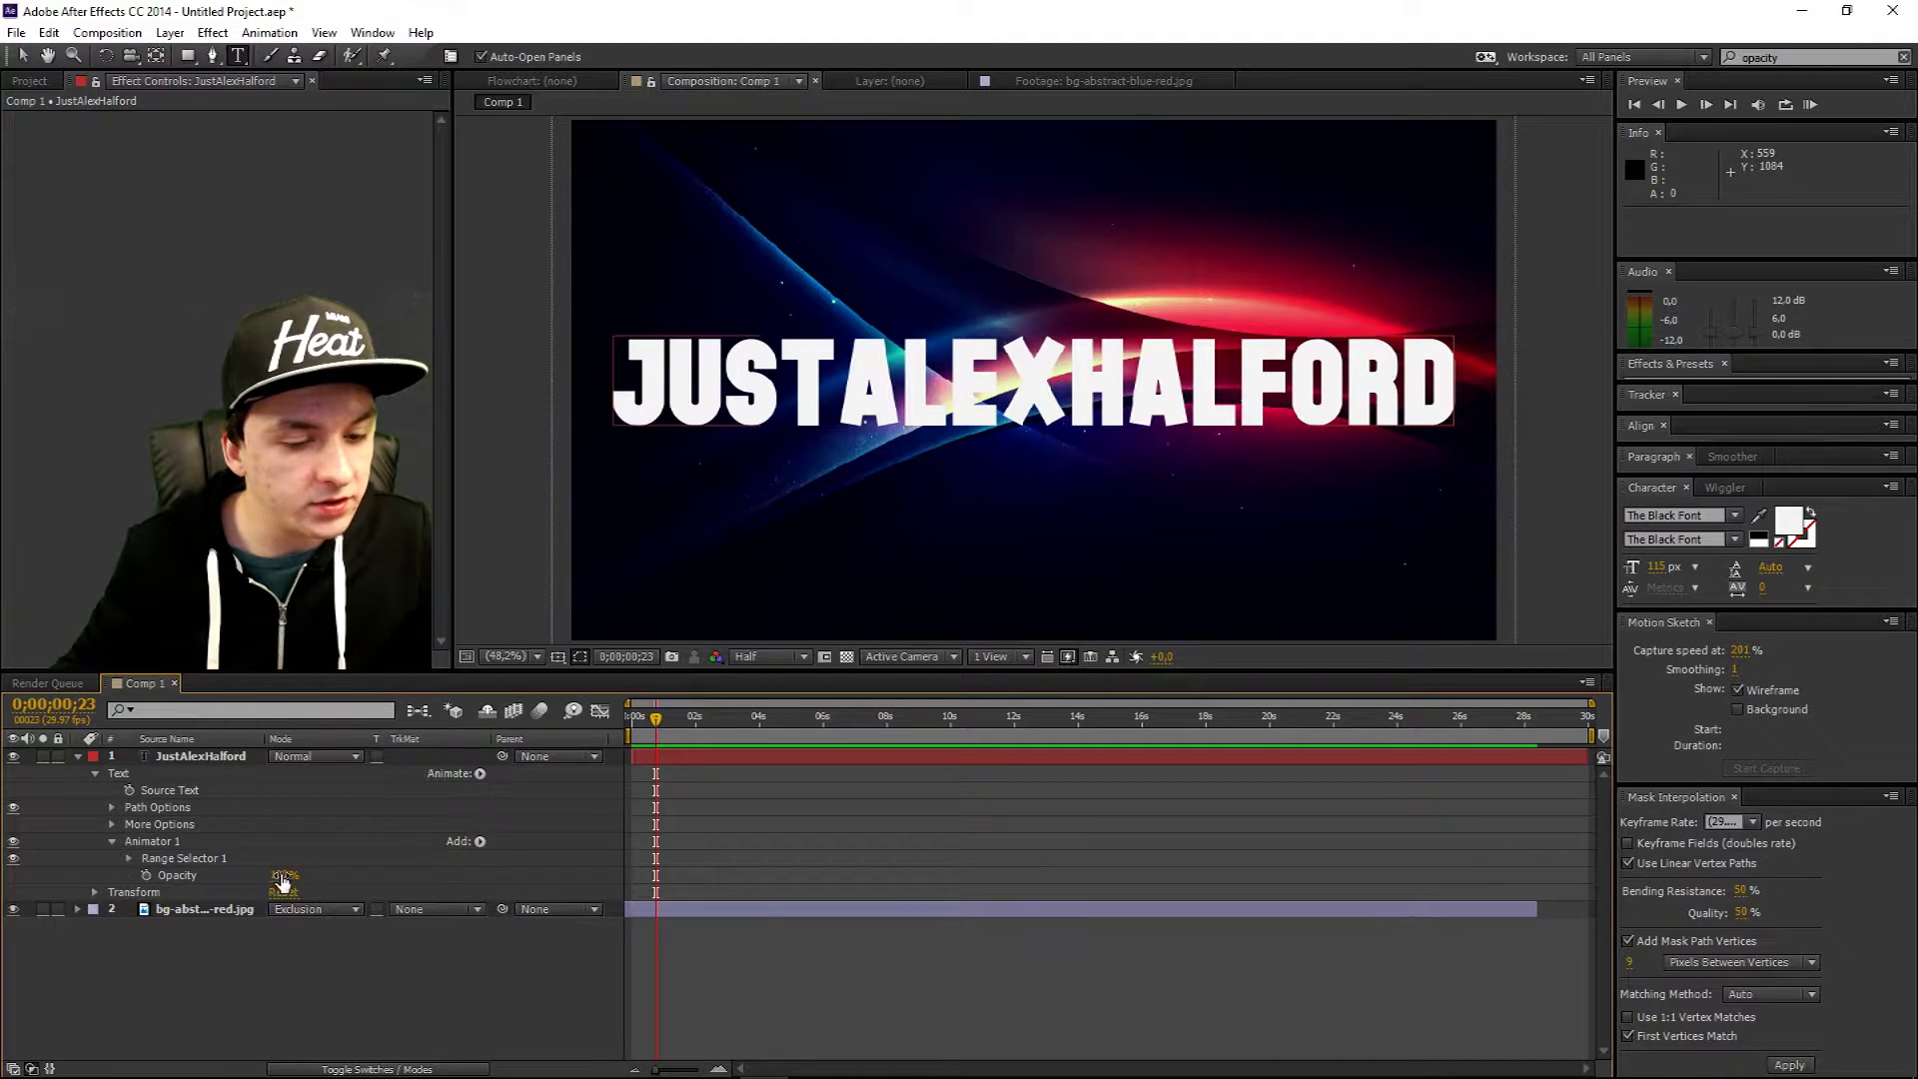
pyautogui.moveTo(282, 877); pyautogui.dragTo(266, 787)
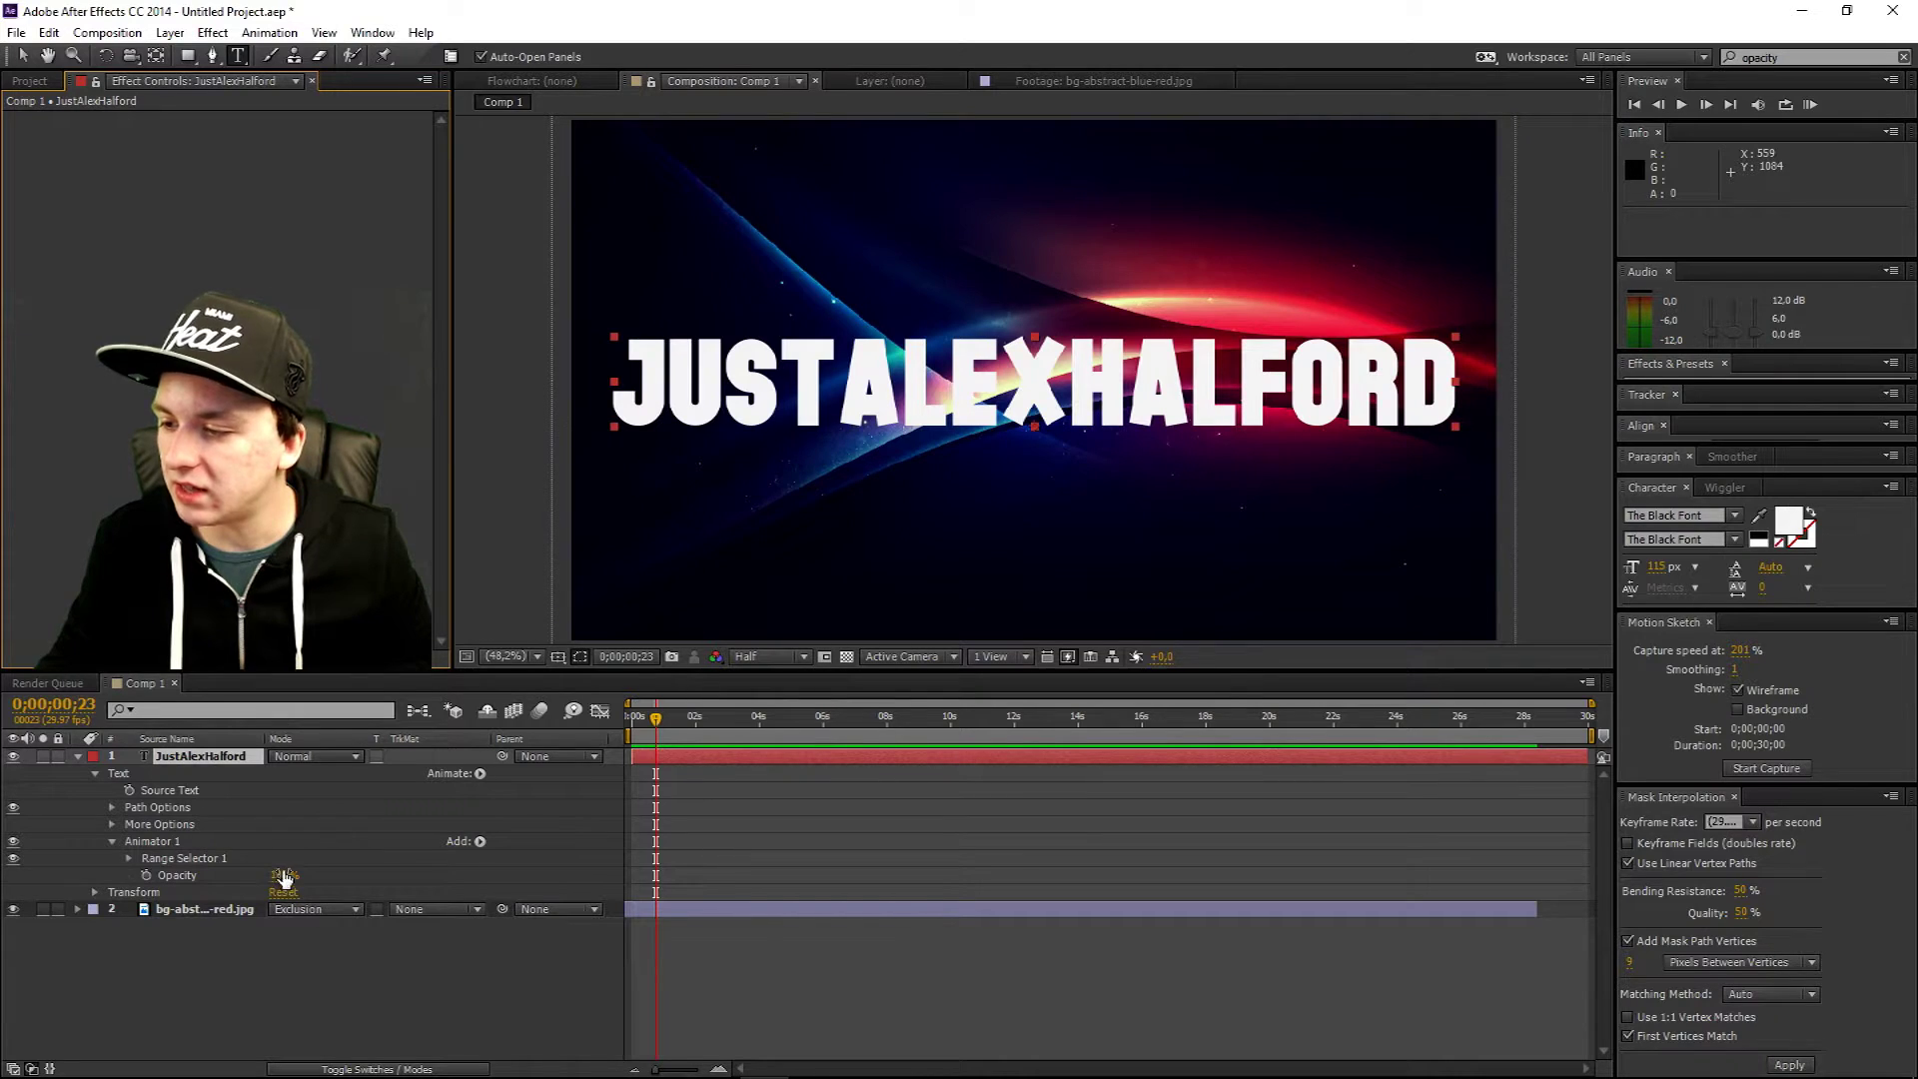
pyautogui.click(859, 556)
pyautogui.write('0')
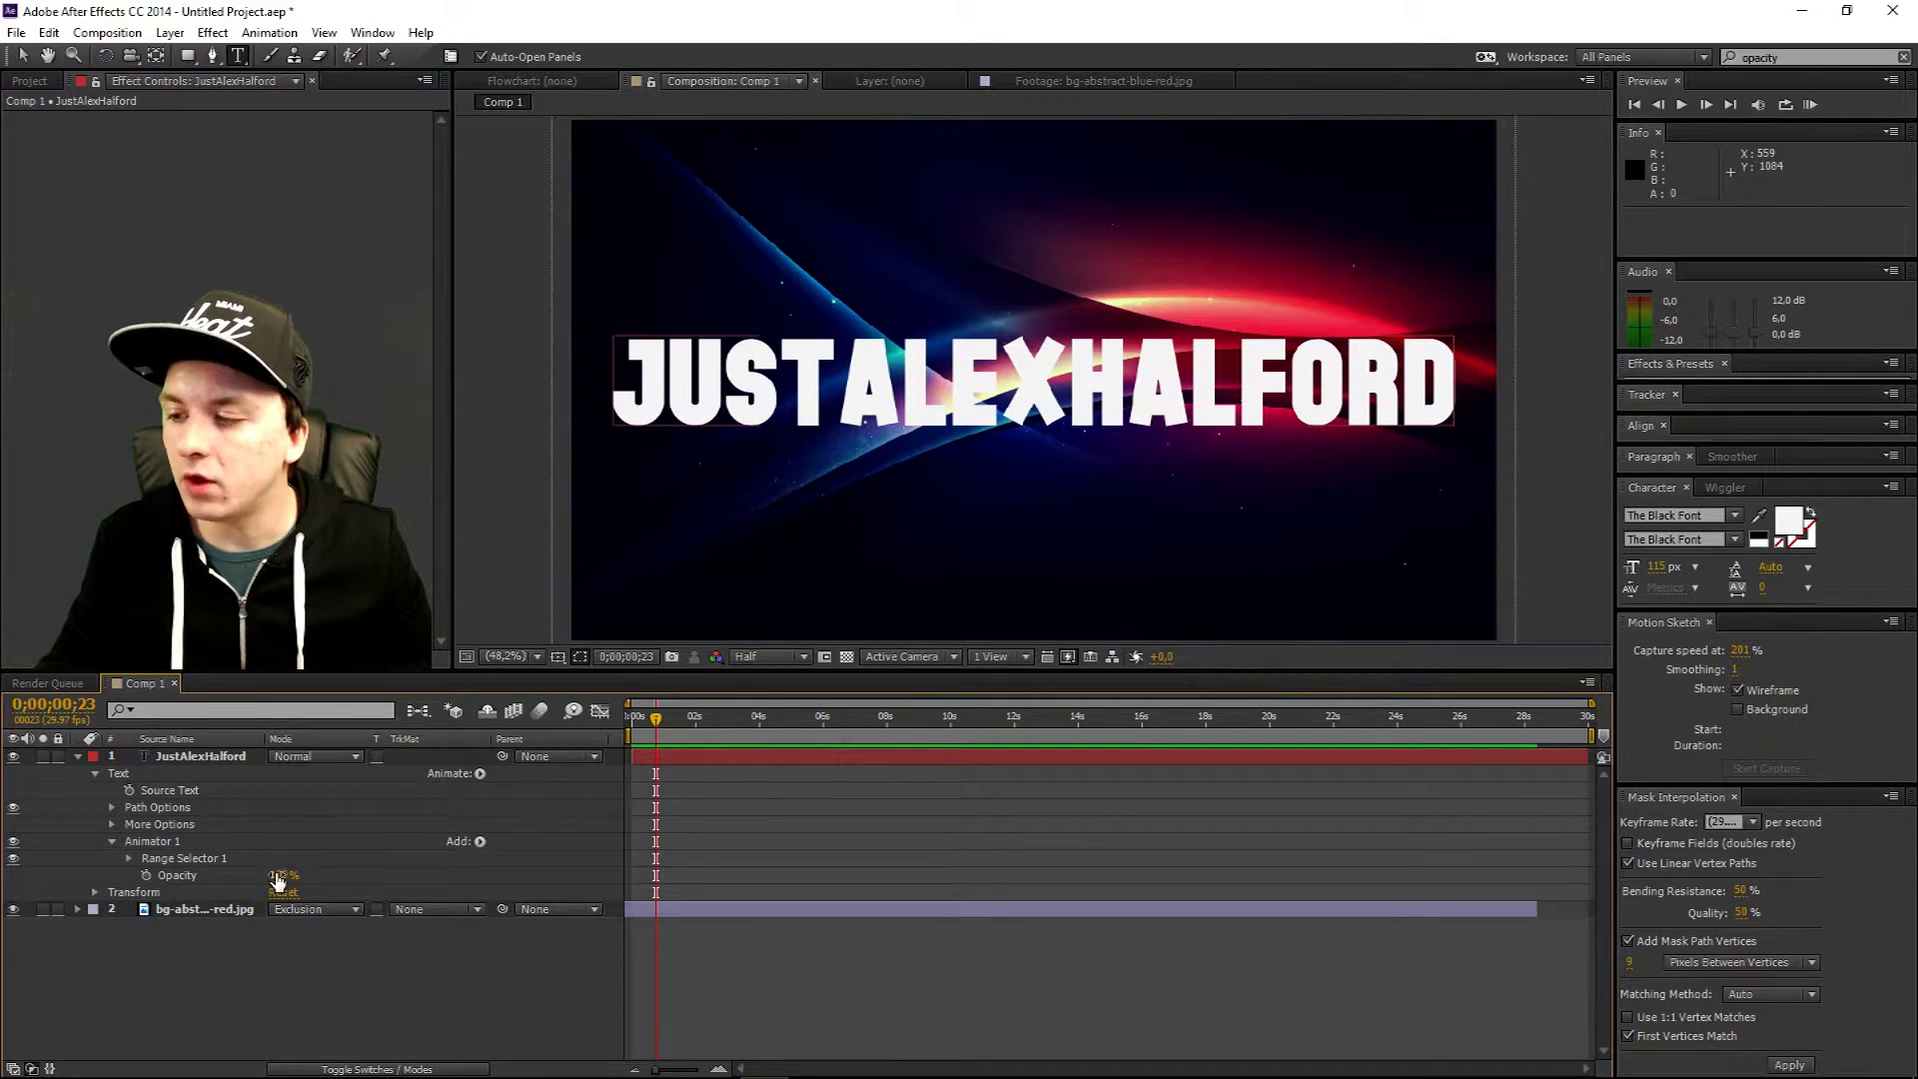
pyautogui.press('Return')
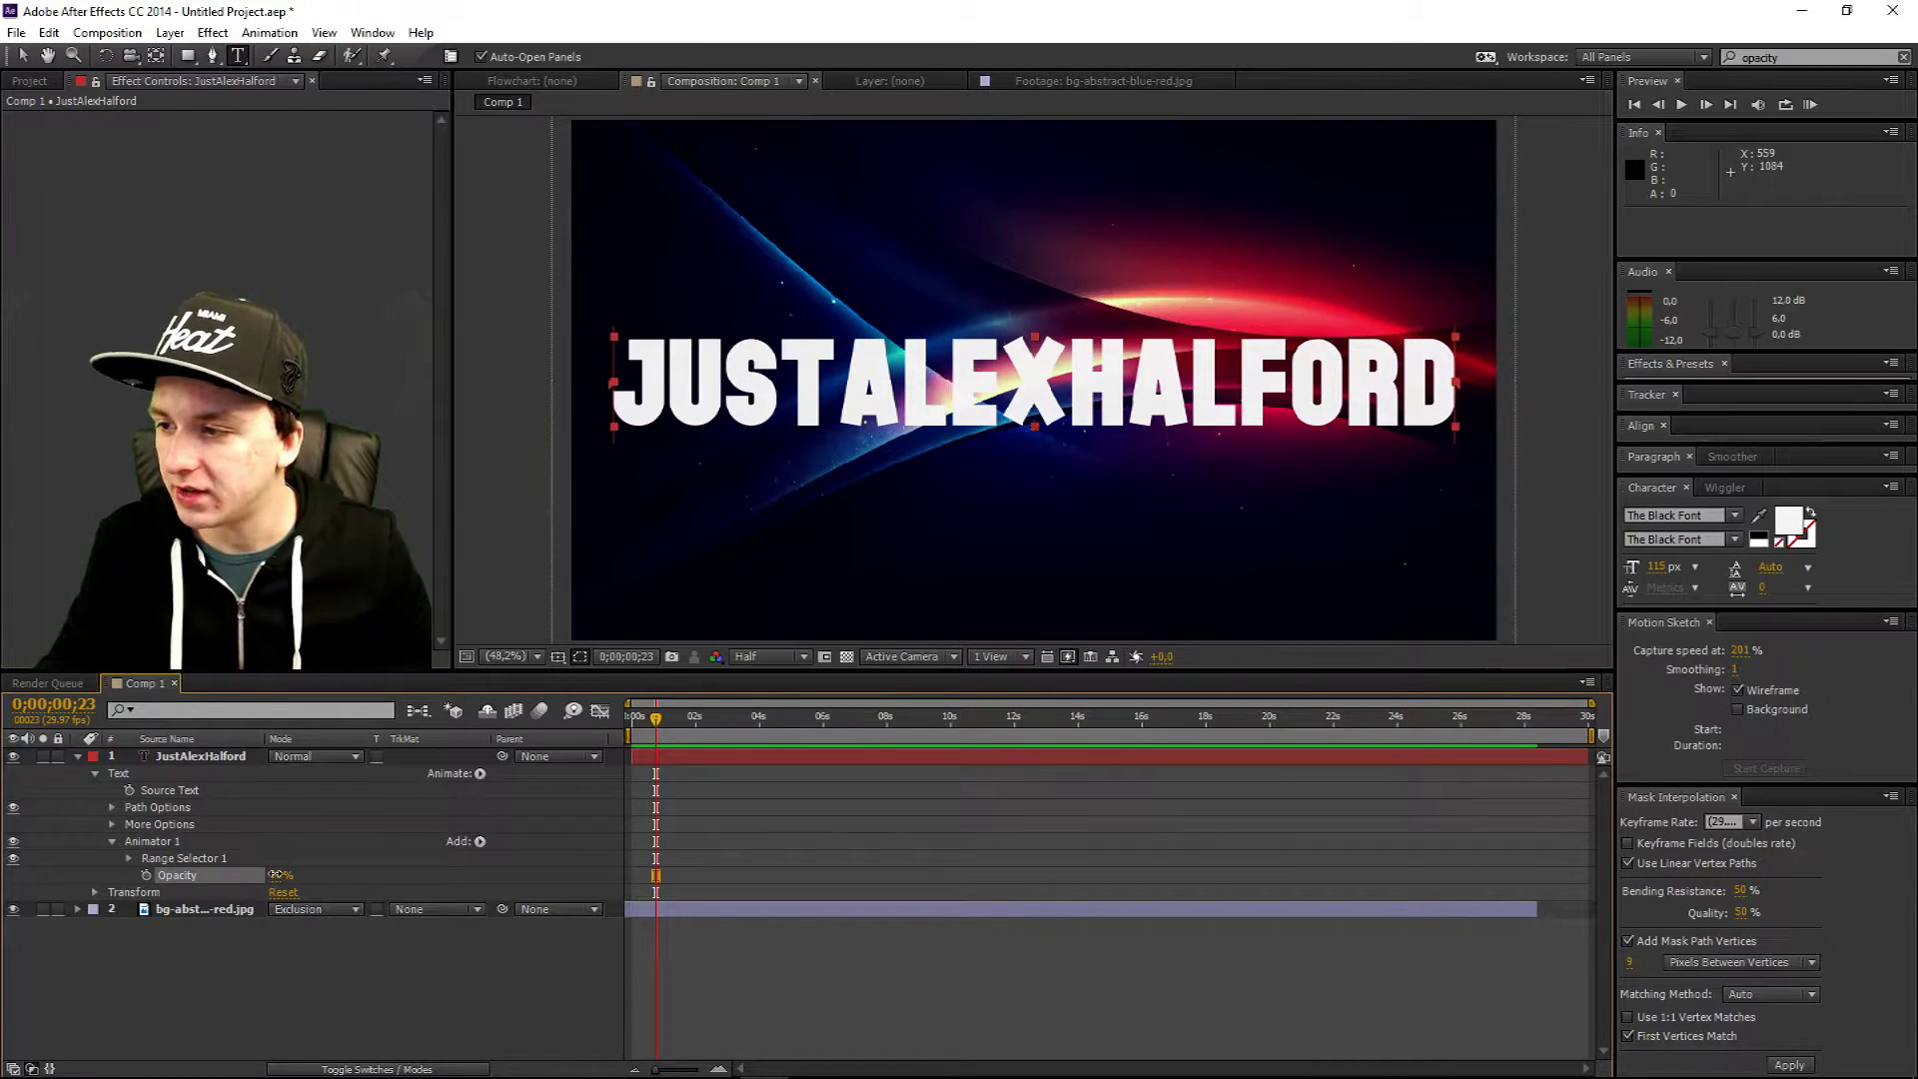
pyautogui.moveTo(277, 876); pyautogui.dragTo(281, 811)
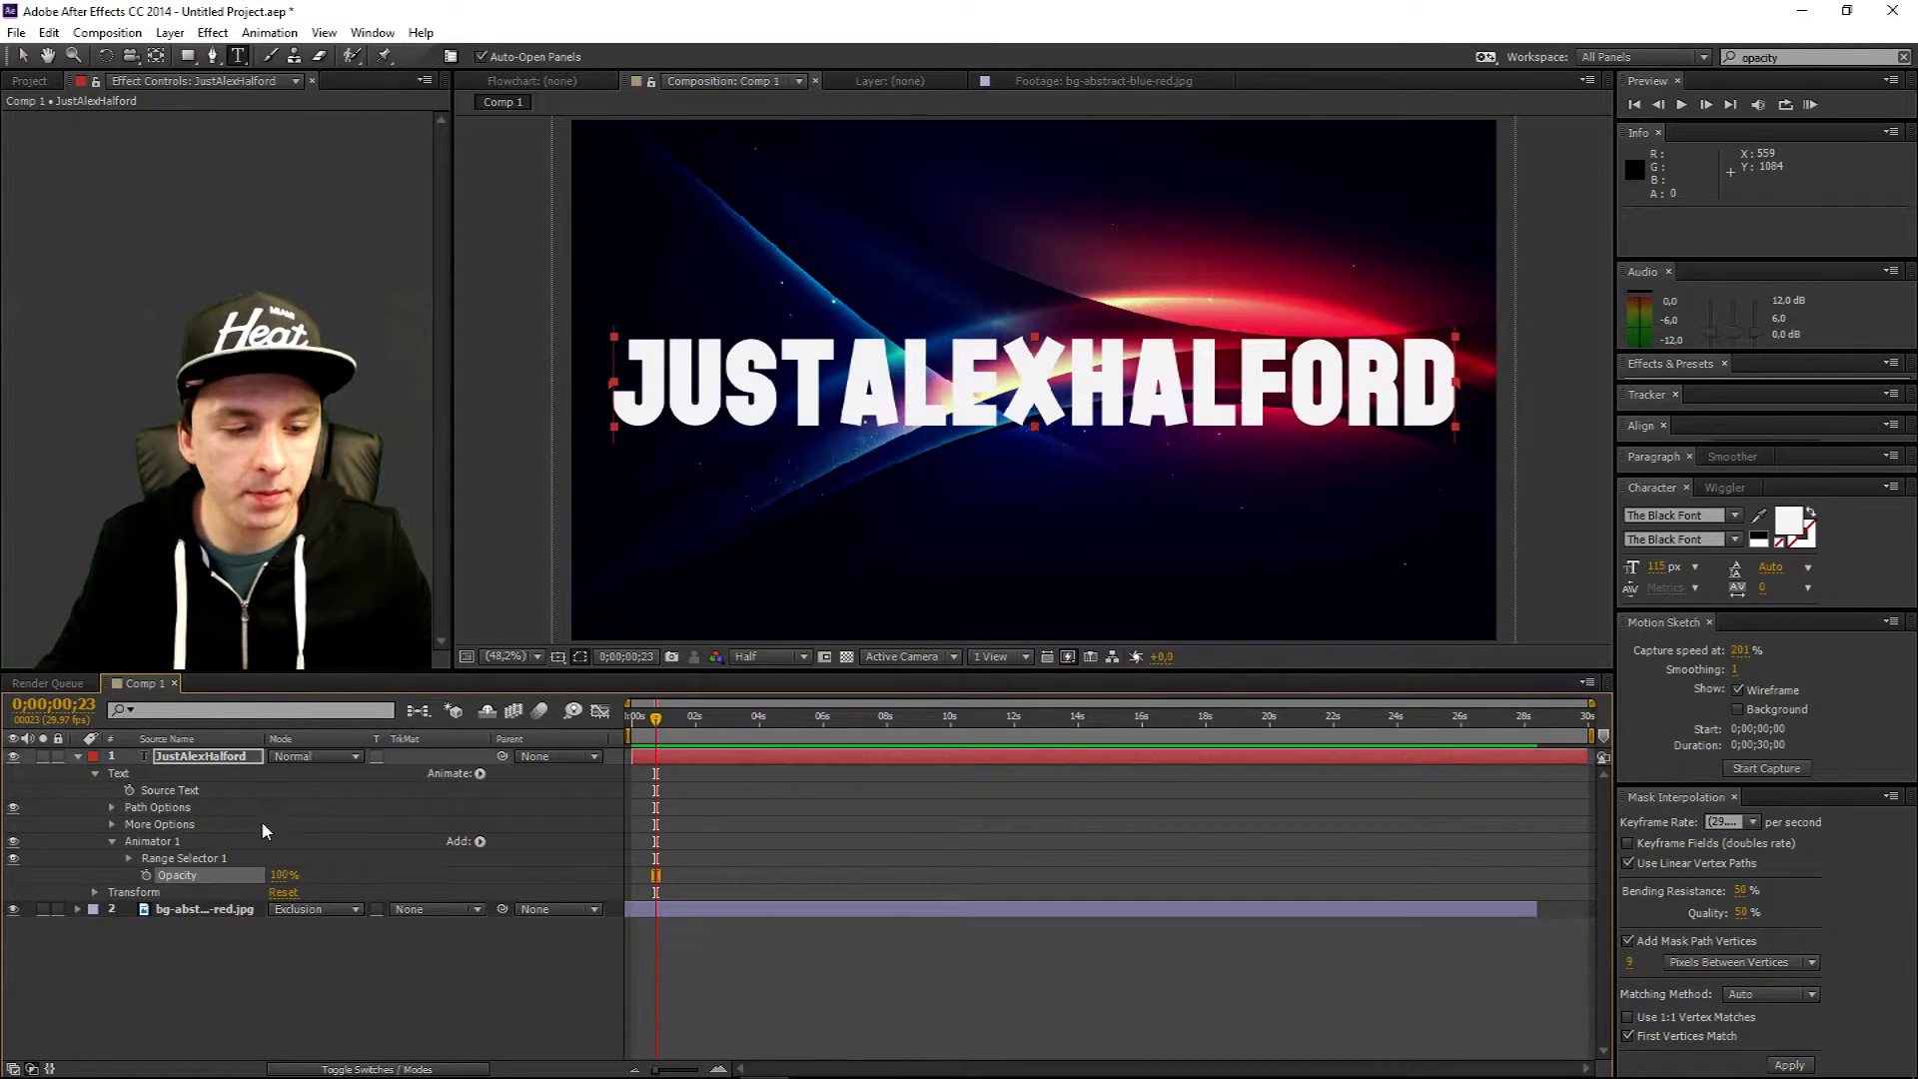
pyautogui.click(95, 775)
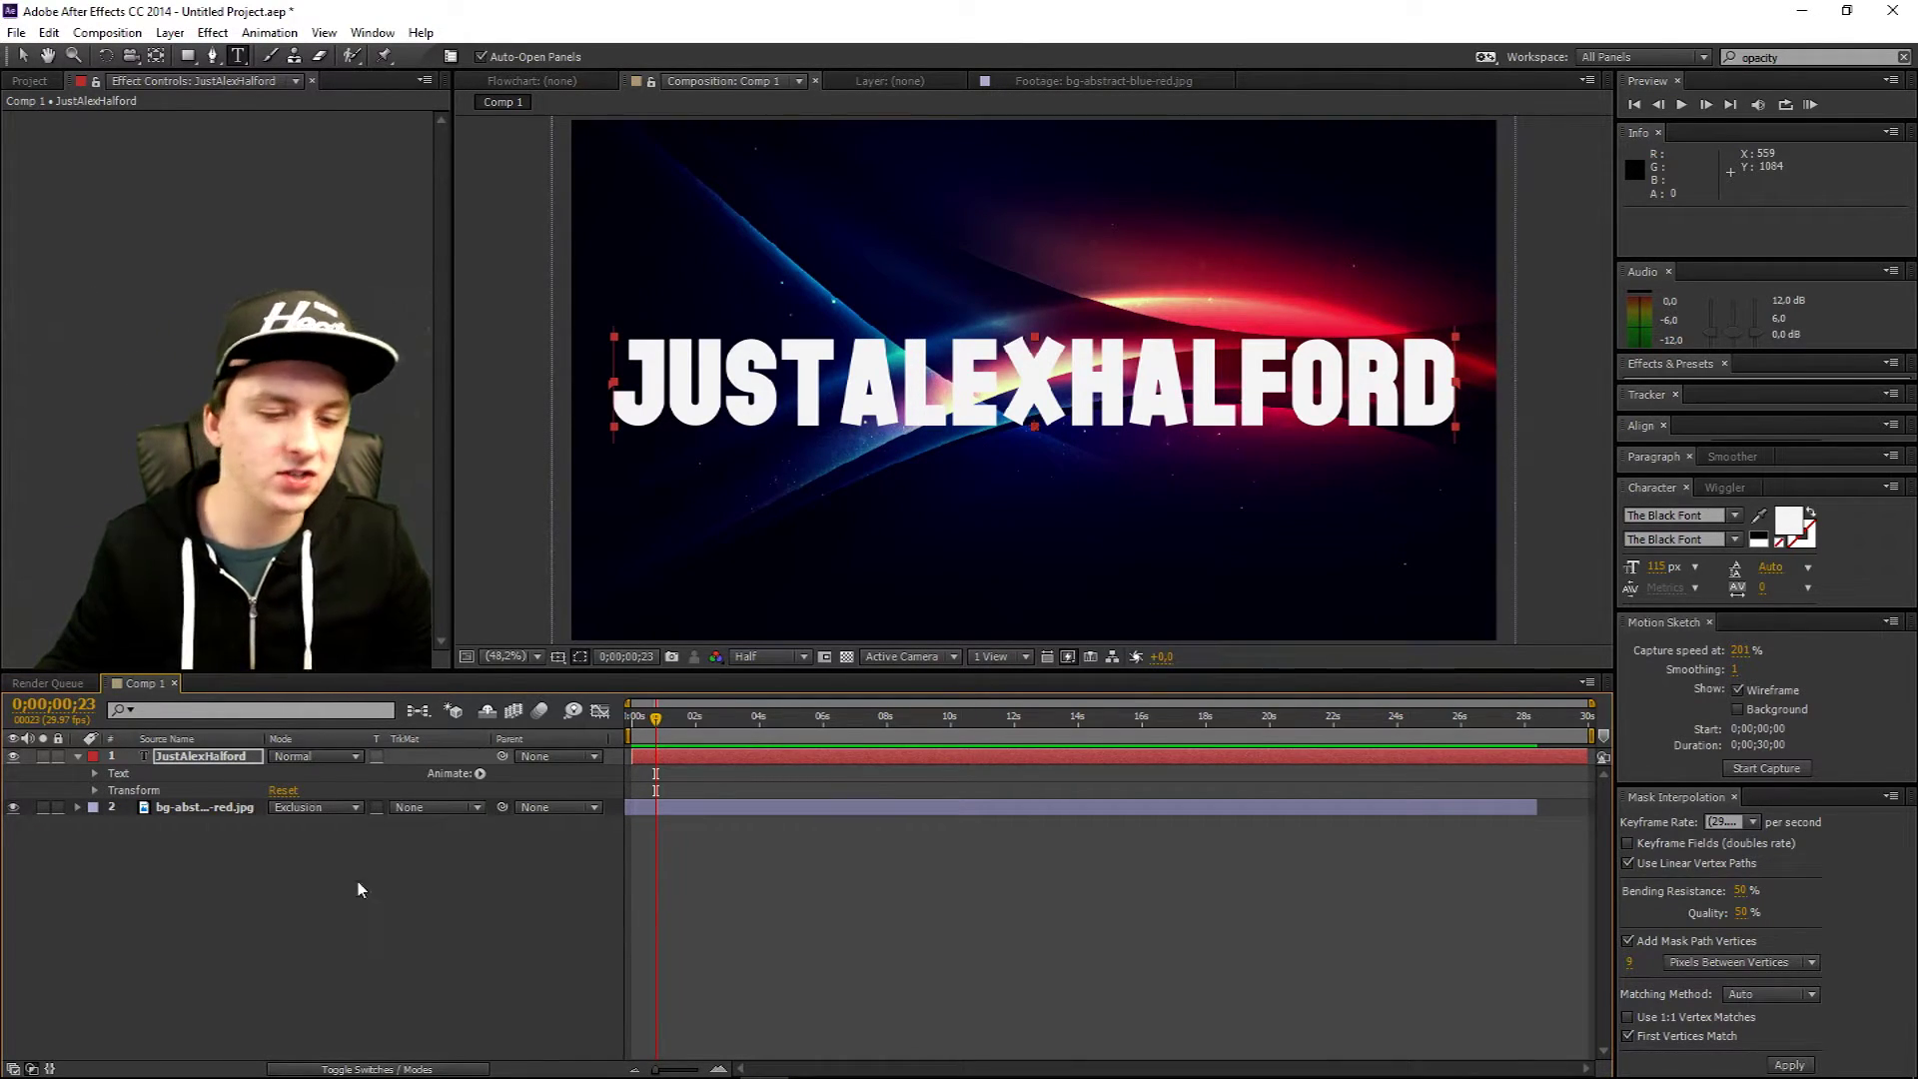
# - Try the Darken, Multiply and Darker Color blending modes on the title layer
pyautogui.click(301, 759)
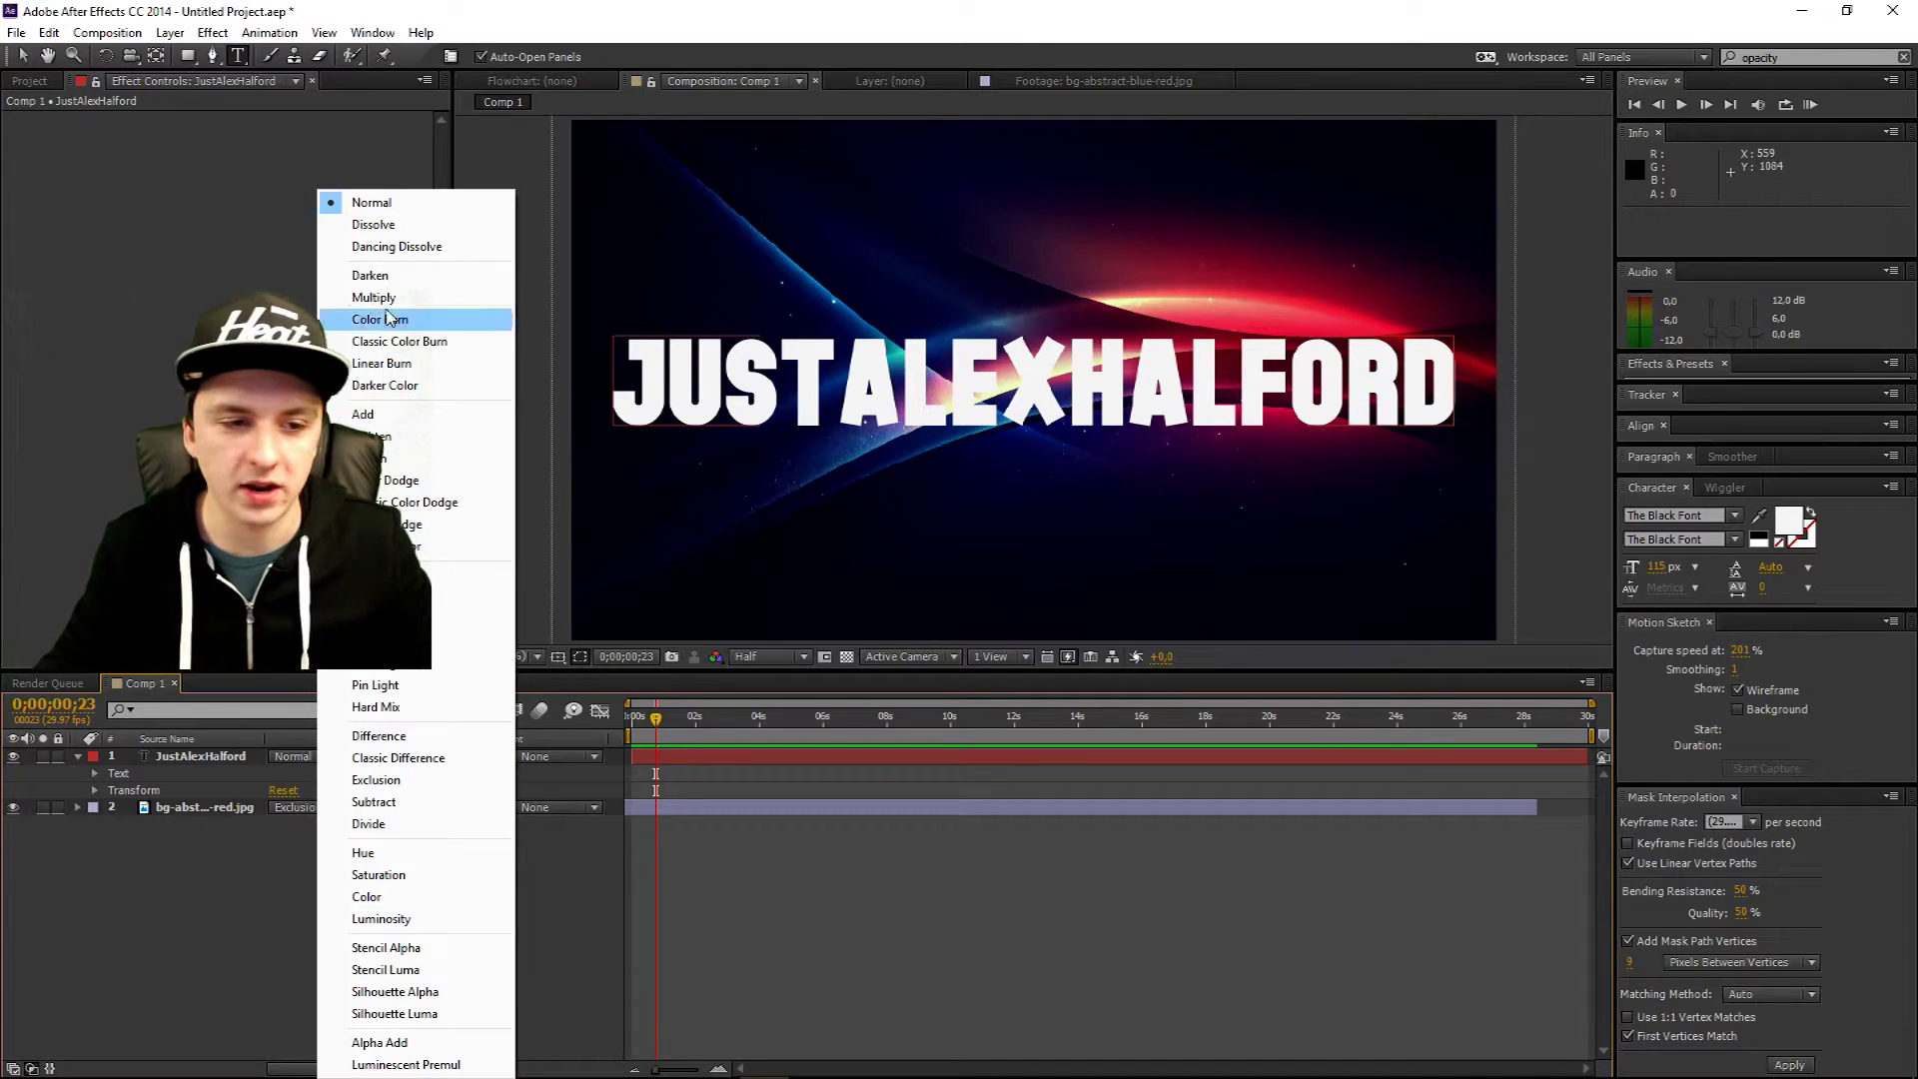
pyautogui.click(400, 275)
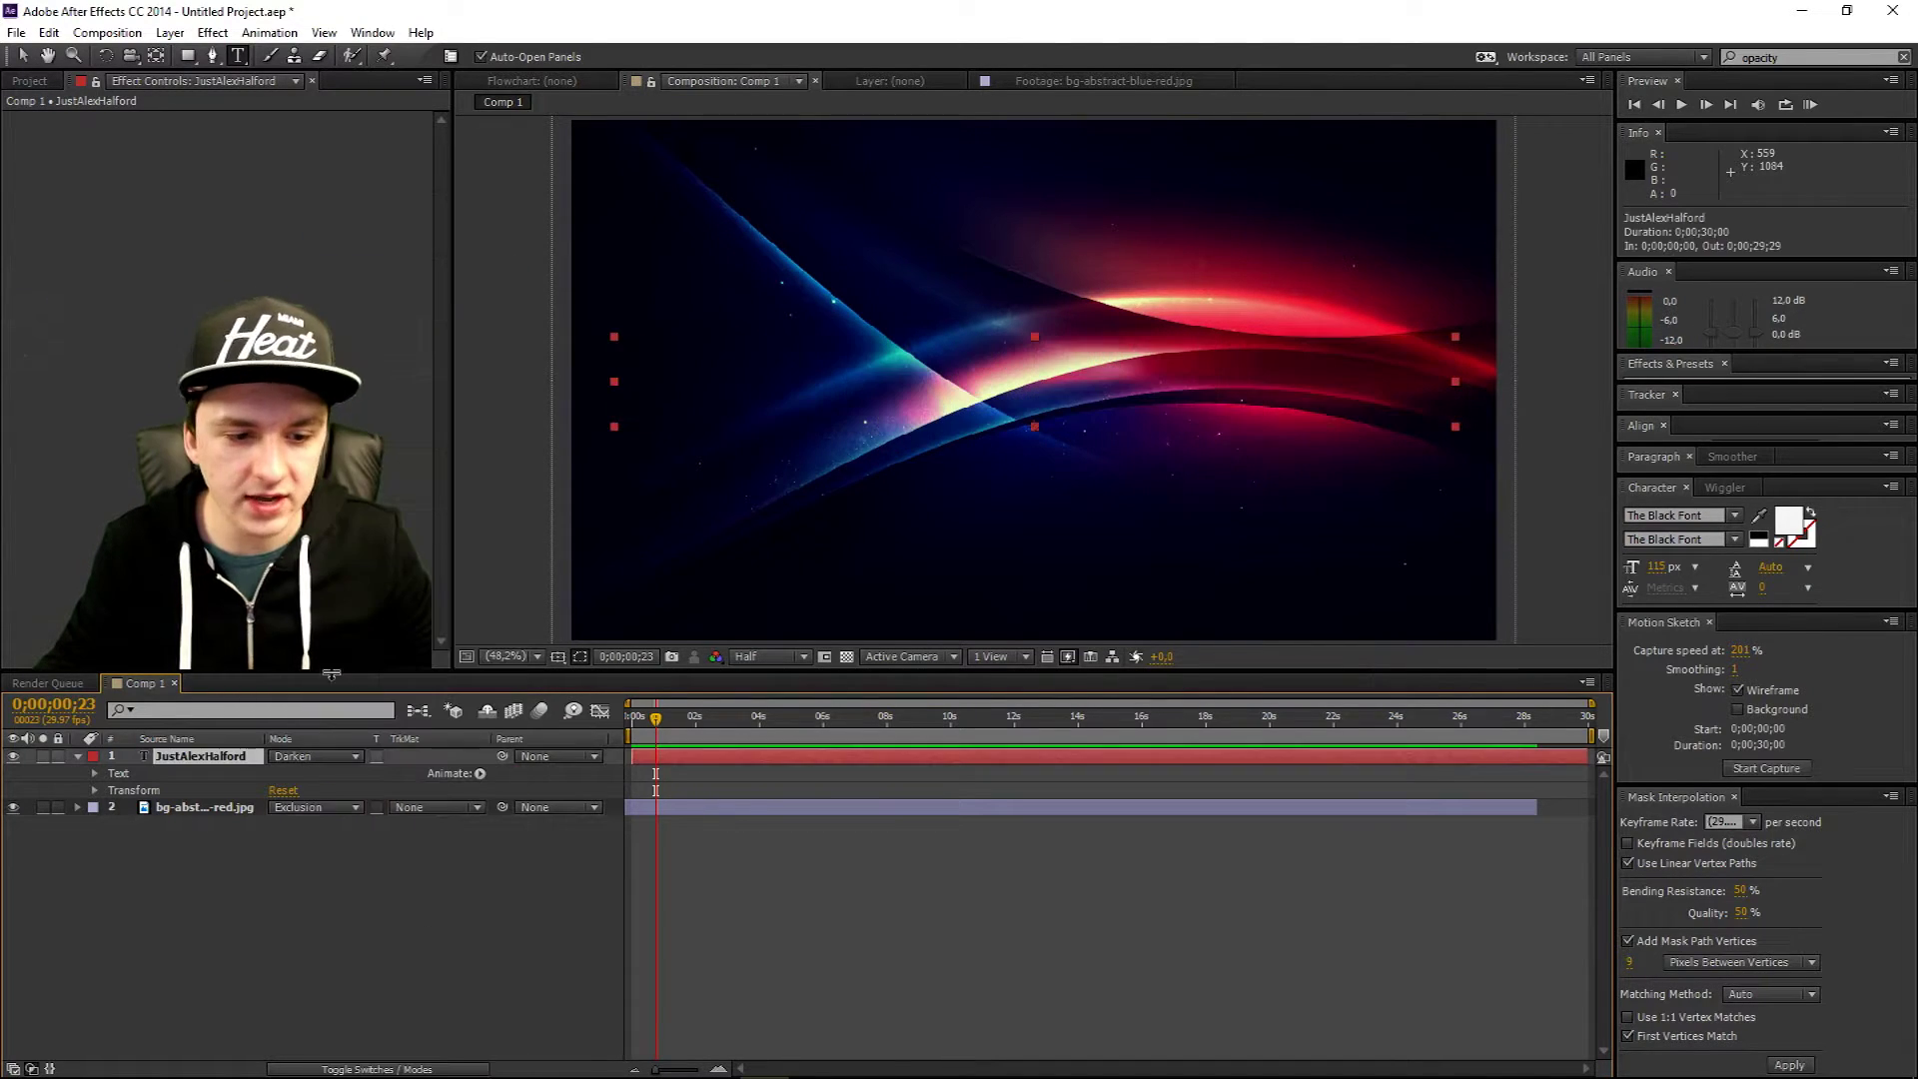
pyautogui.click(320, 754)
pyautogui.click(404, 297)
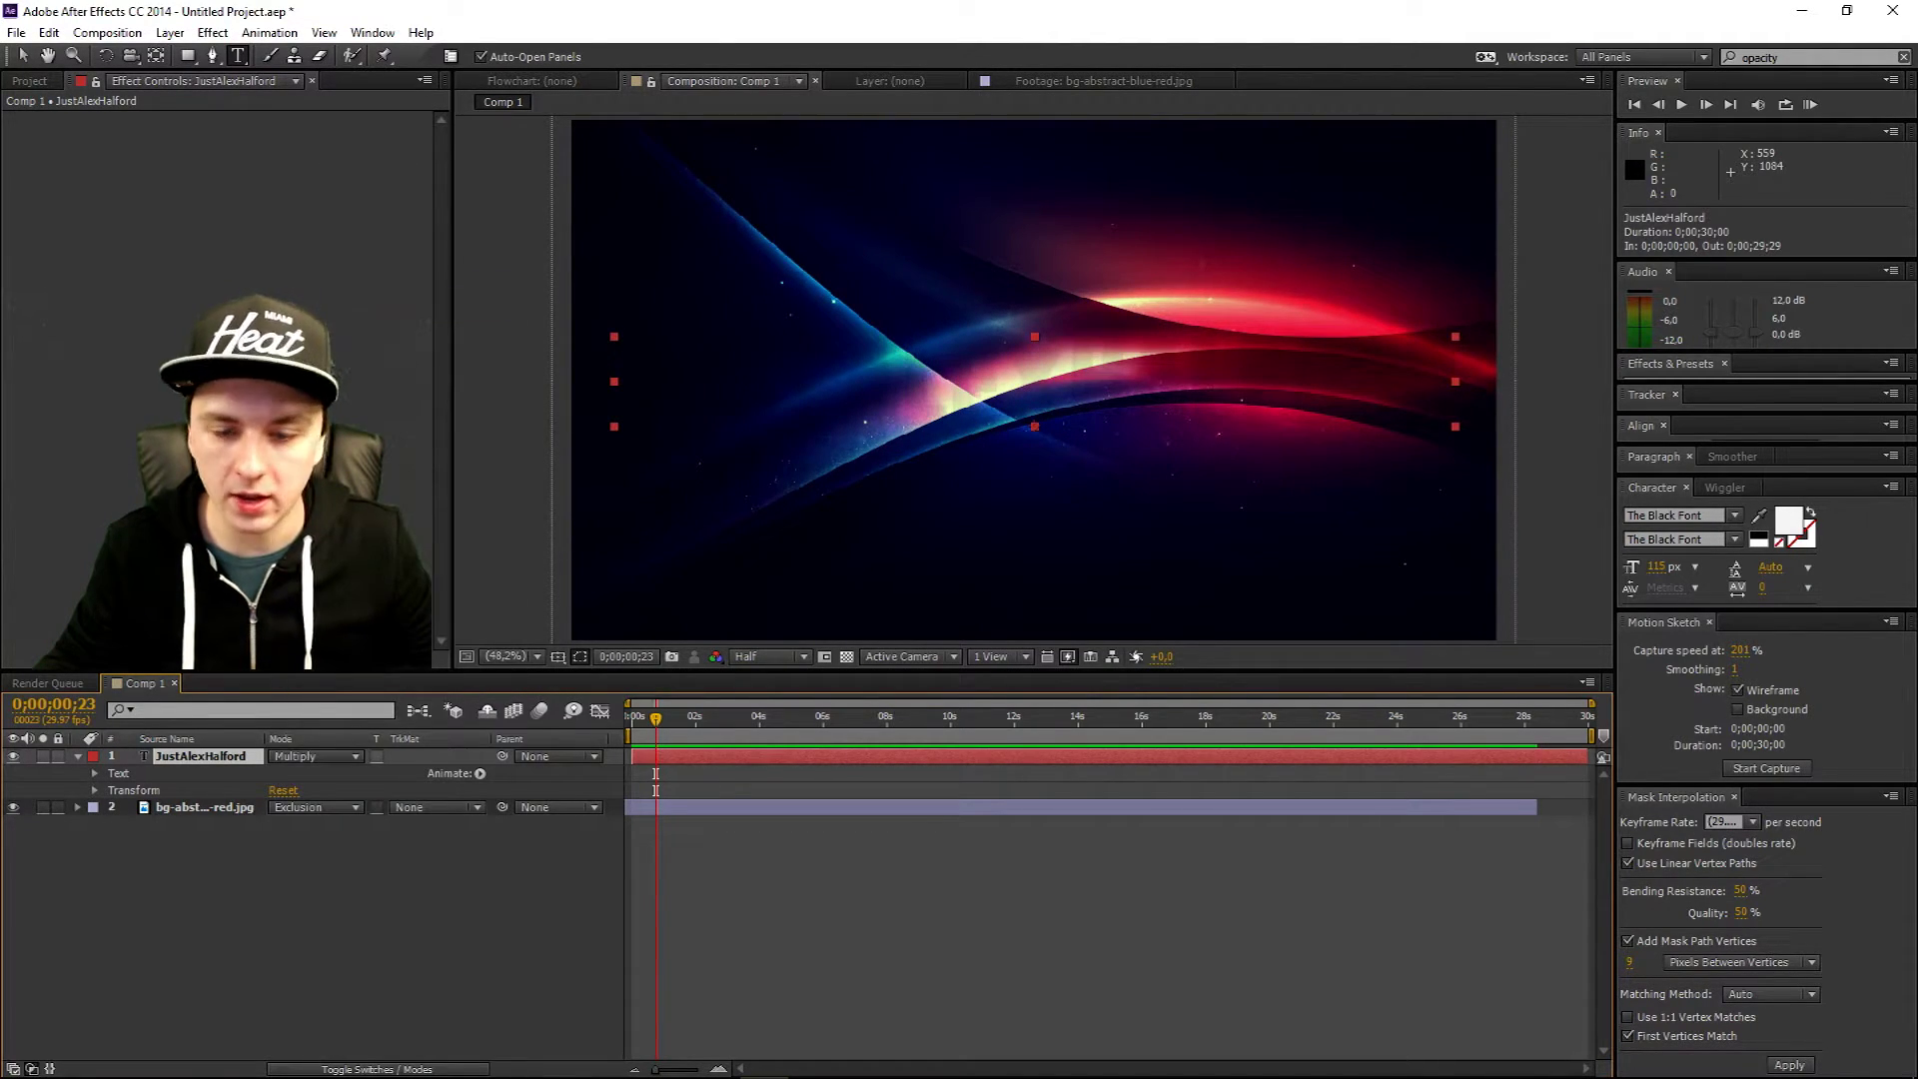
pyautogui.click(315, 757)
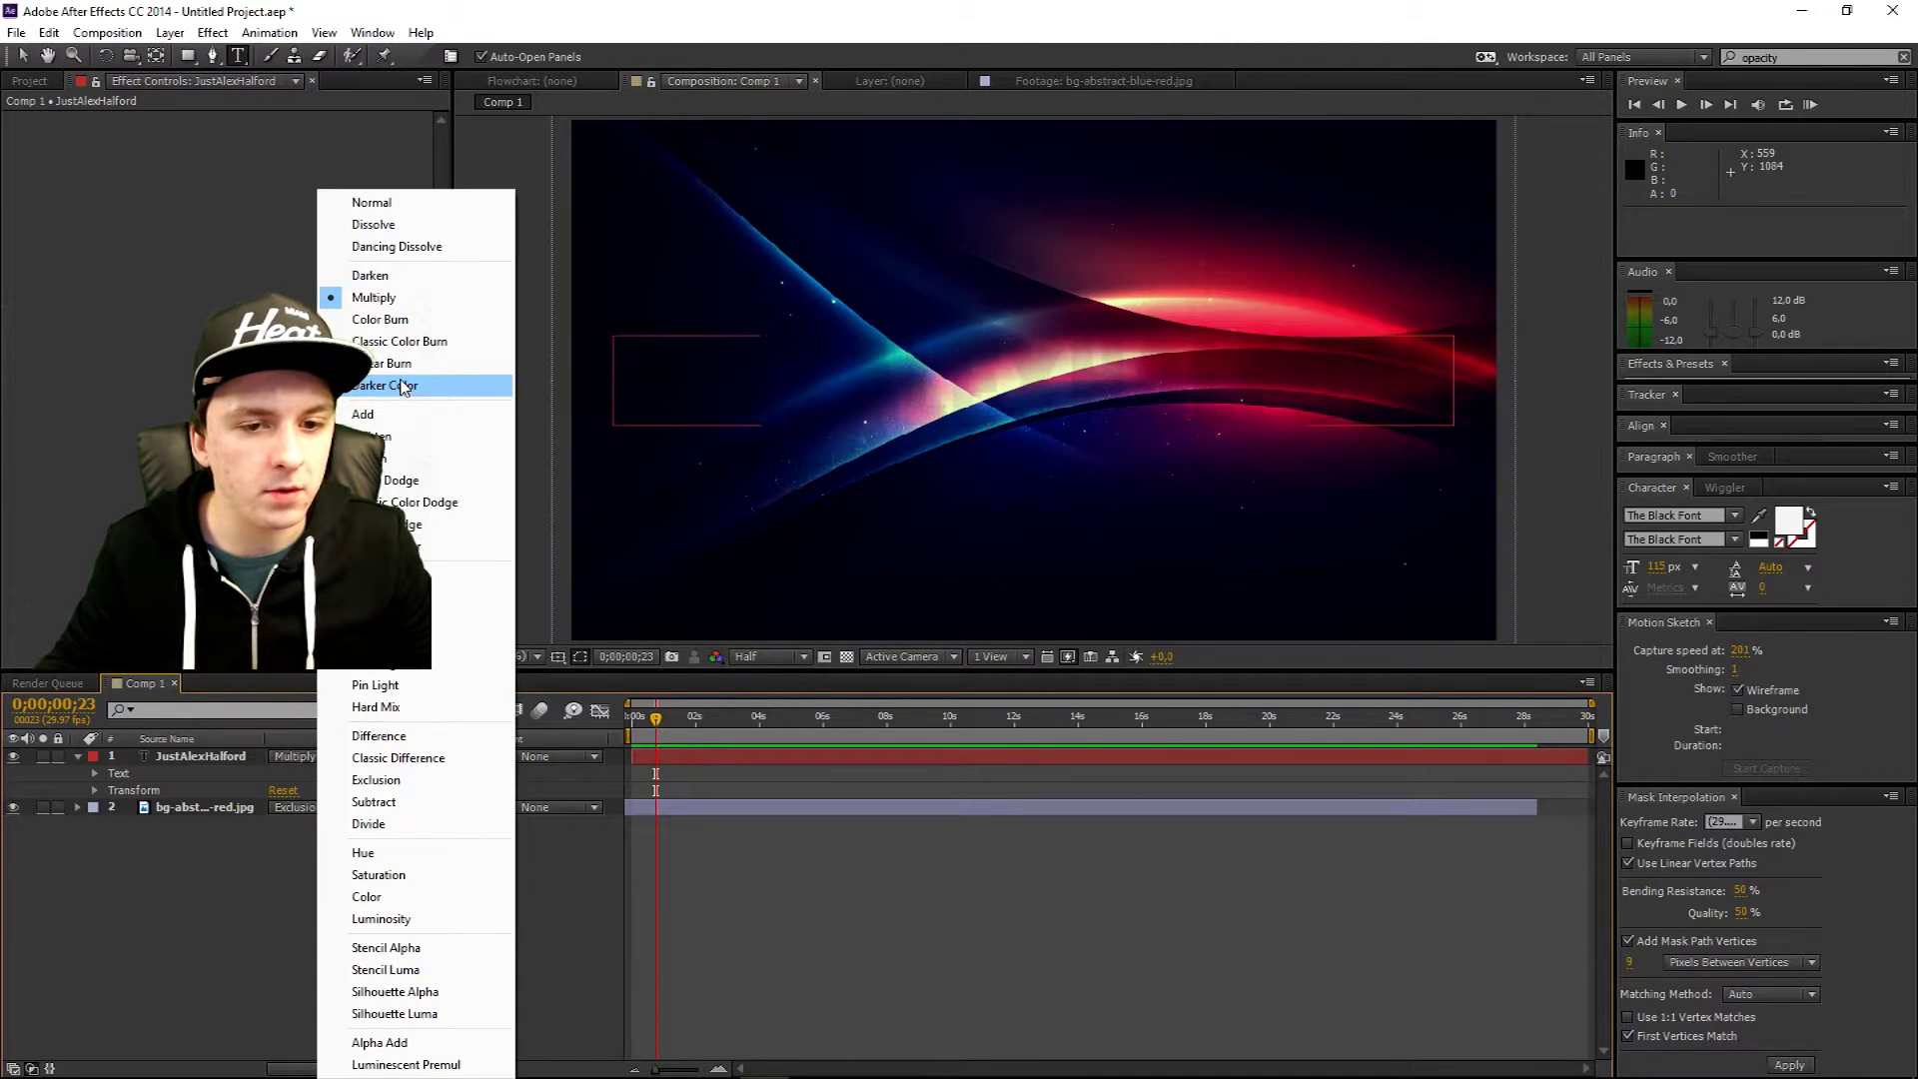
pyautogui.click(440, 387)
# - Compare further blending modes on the title layer and set it to Color Dodge
pyautogui.click(318, 757)
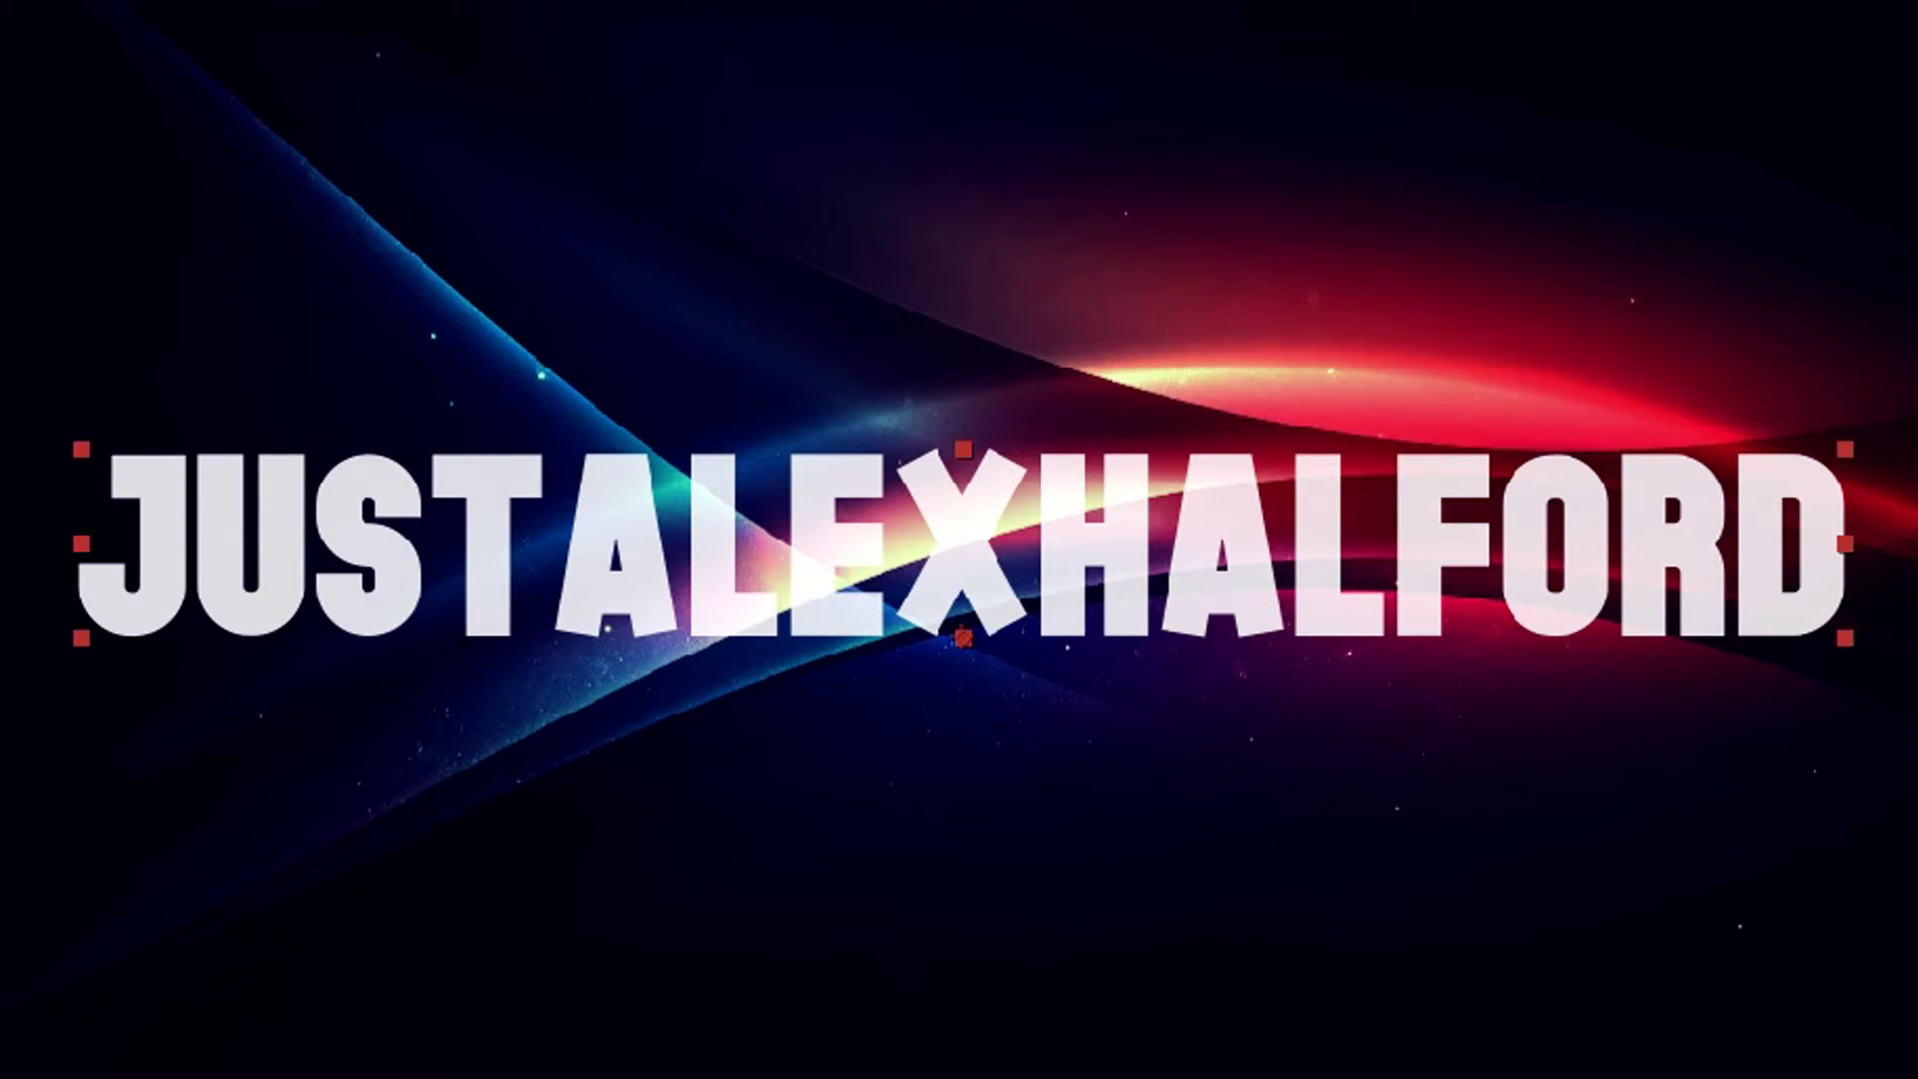
pyautogui.hotkey('shift', '=')
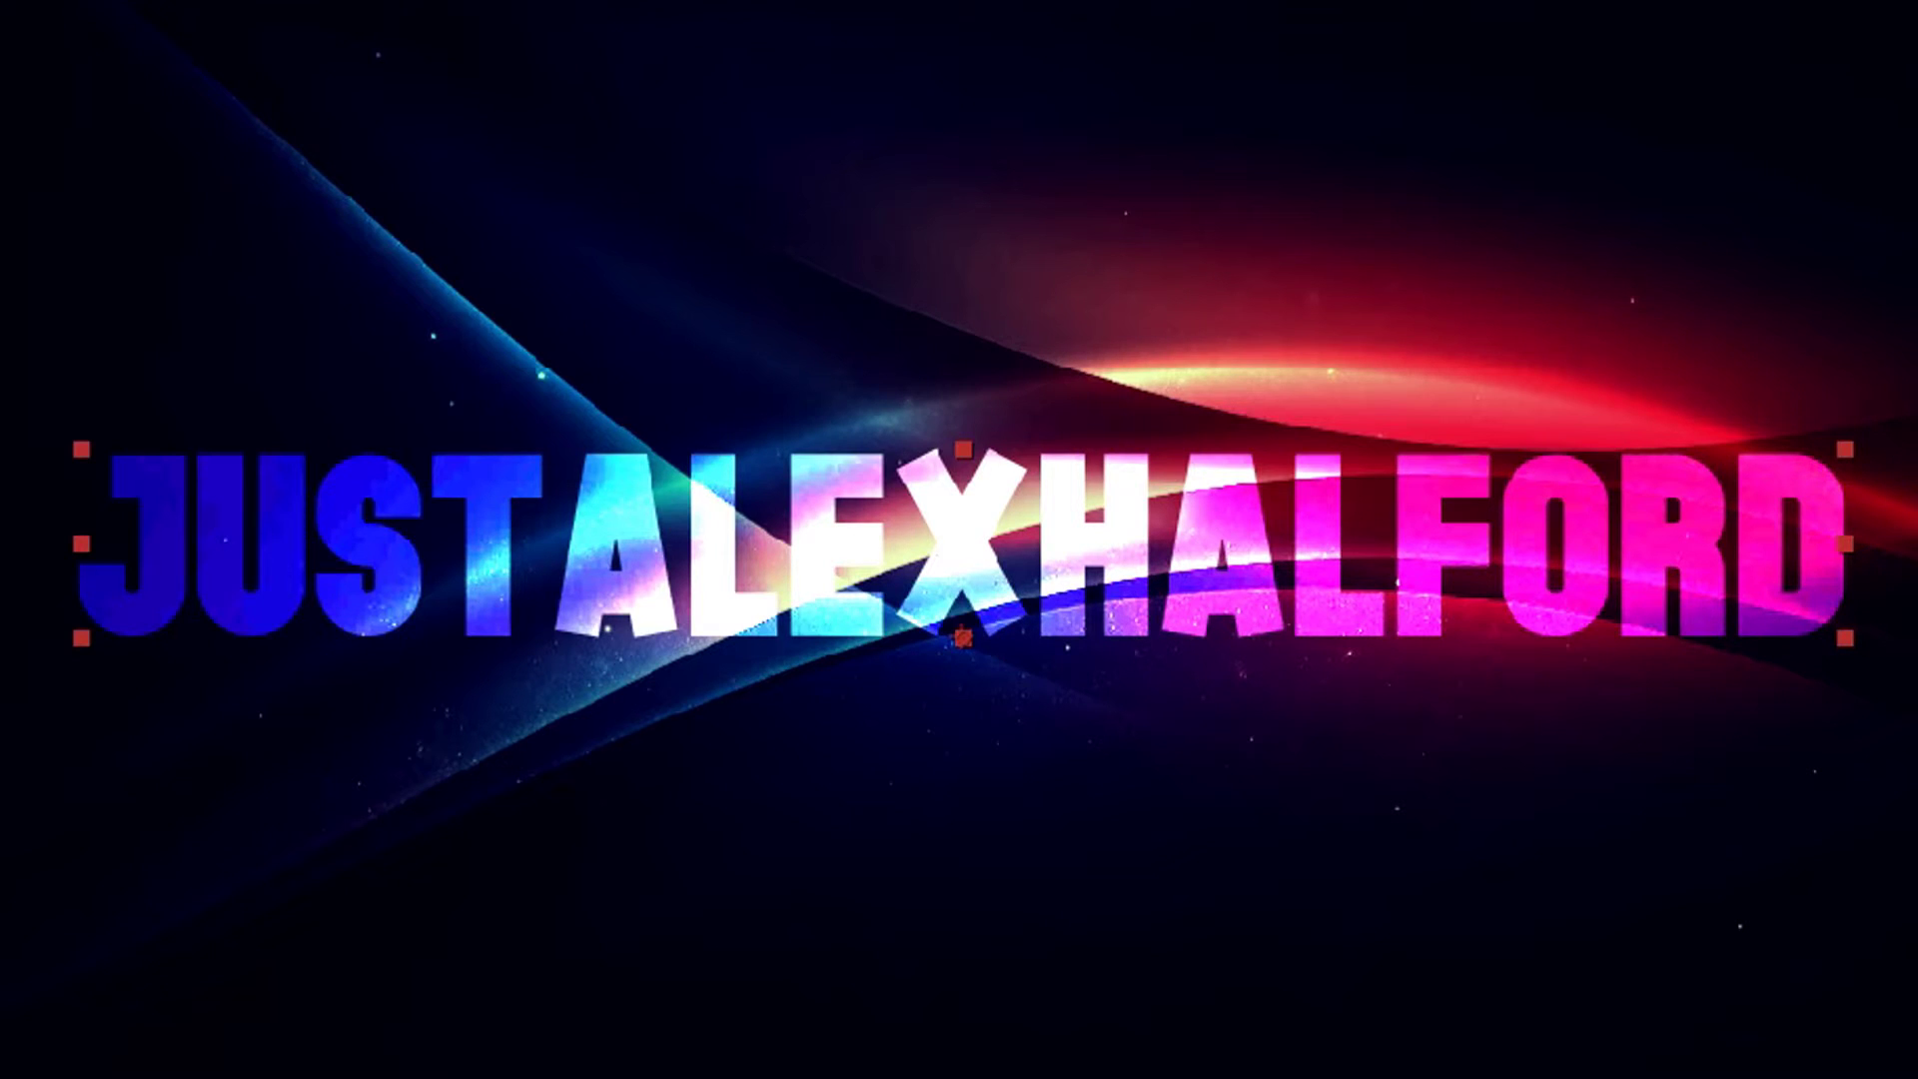
pyautogui.hotkey('shift', '=')
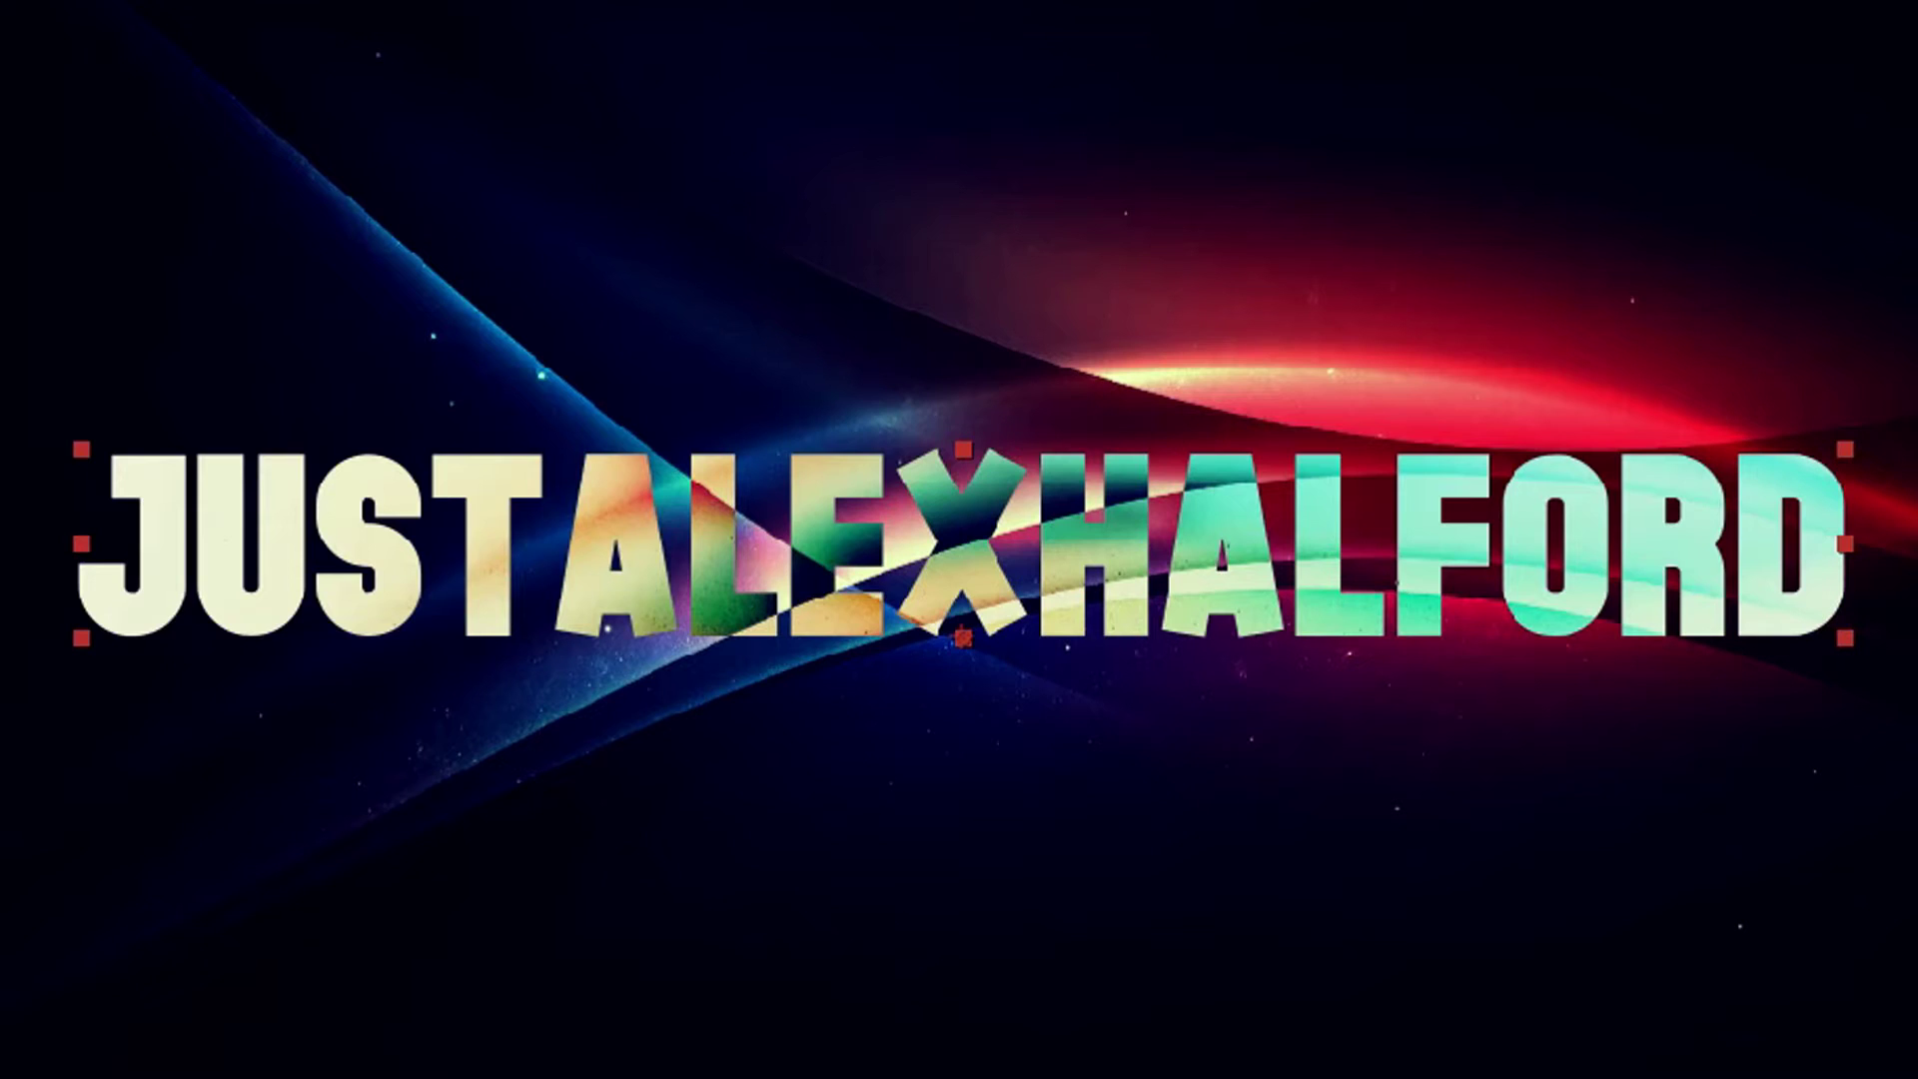
pyautogui.hotkey('shift', '=')
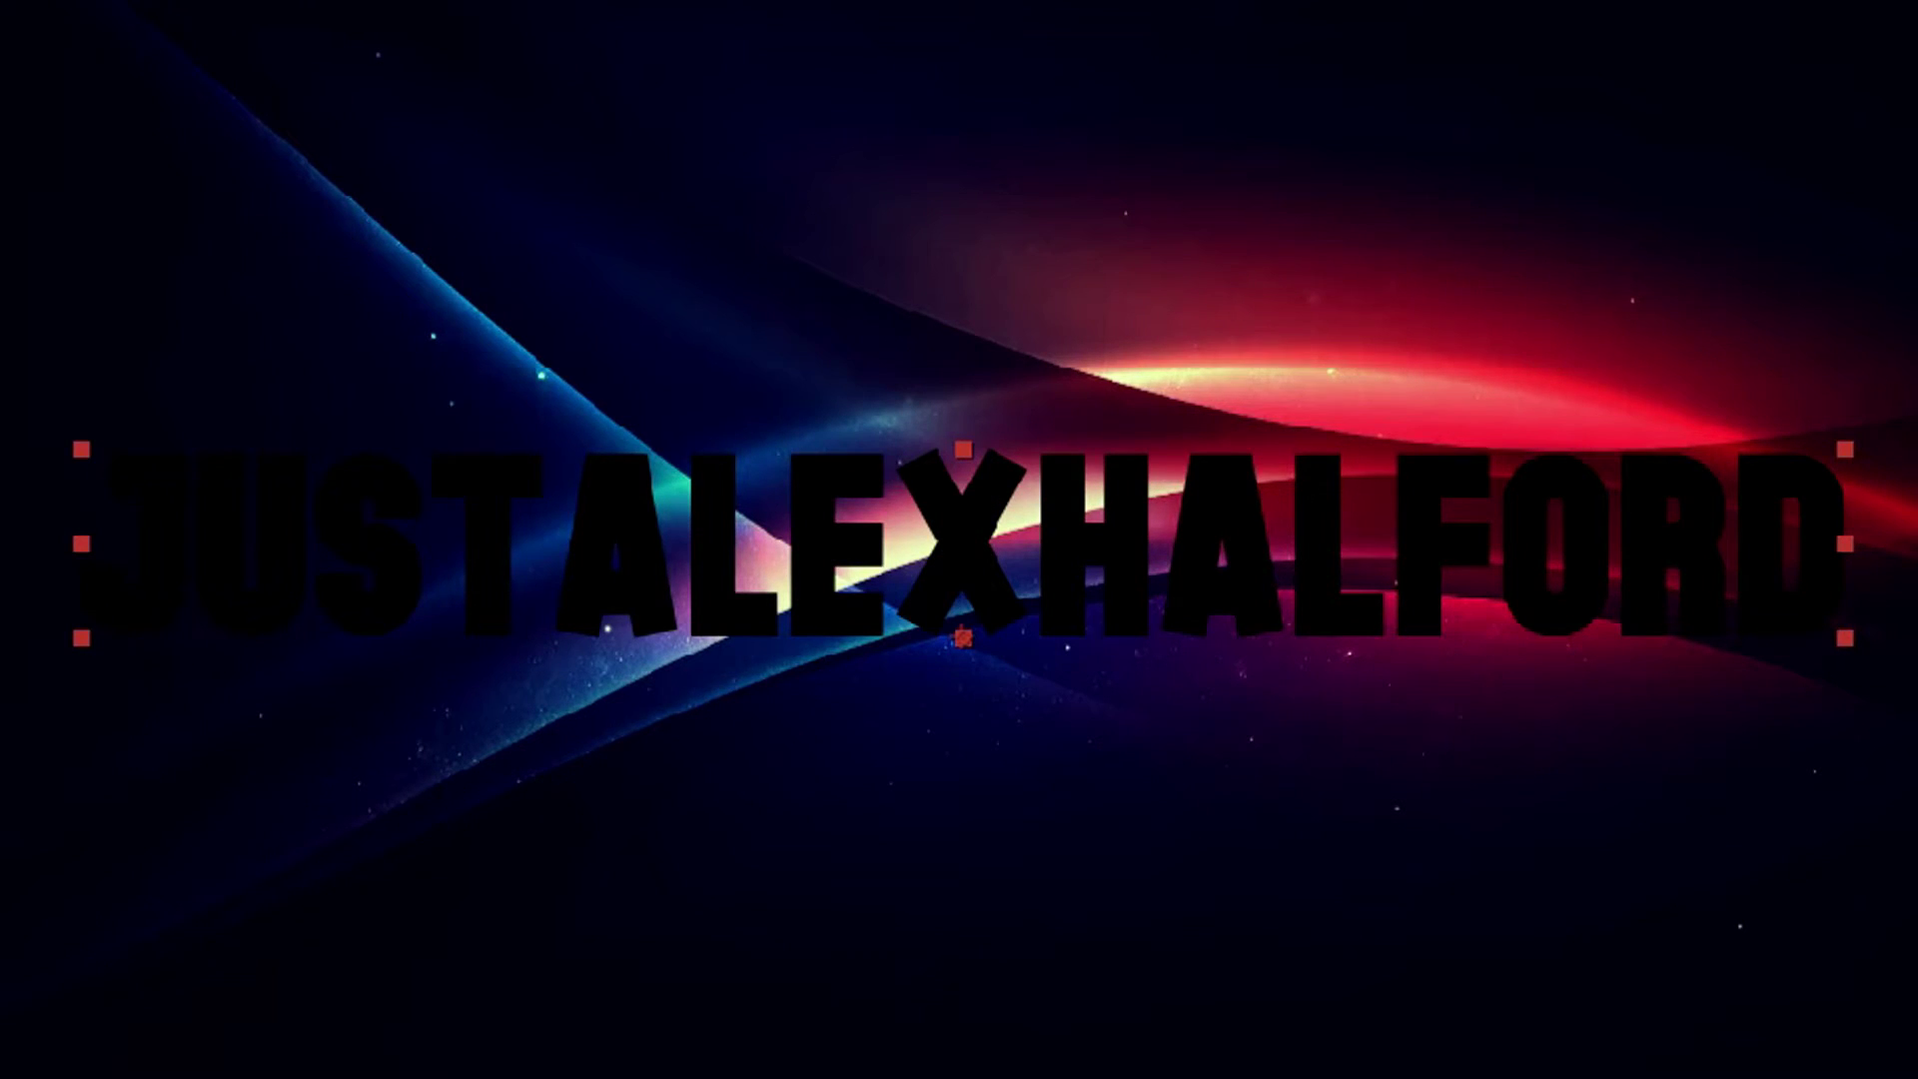
pyautogui.hotkey('shift', '=')
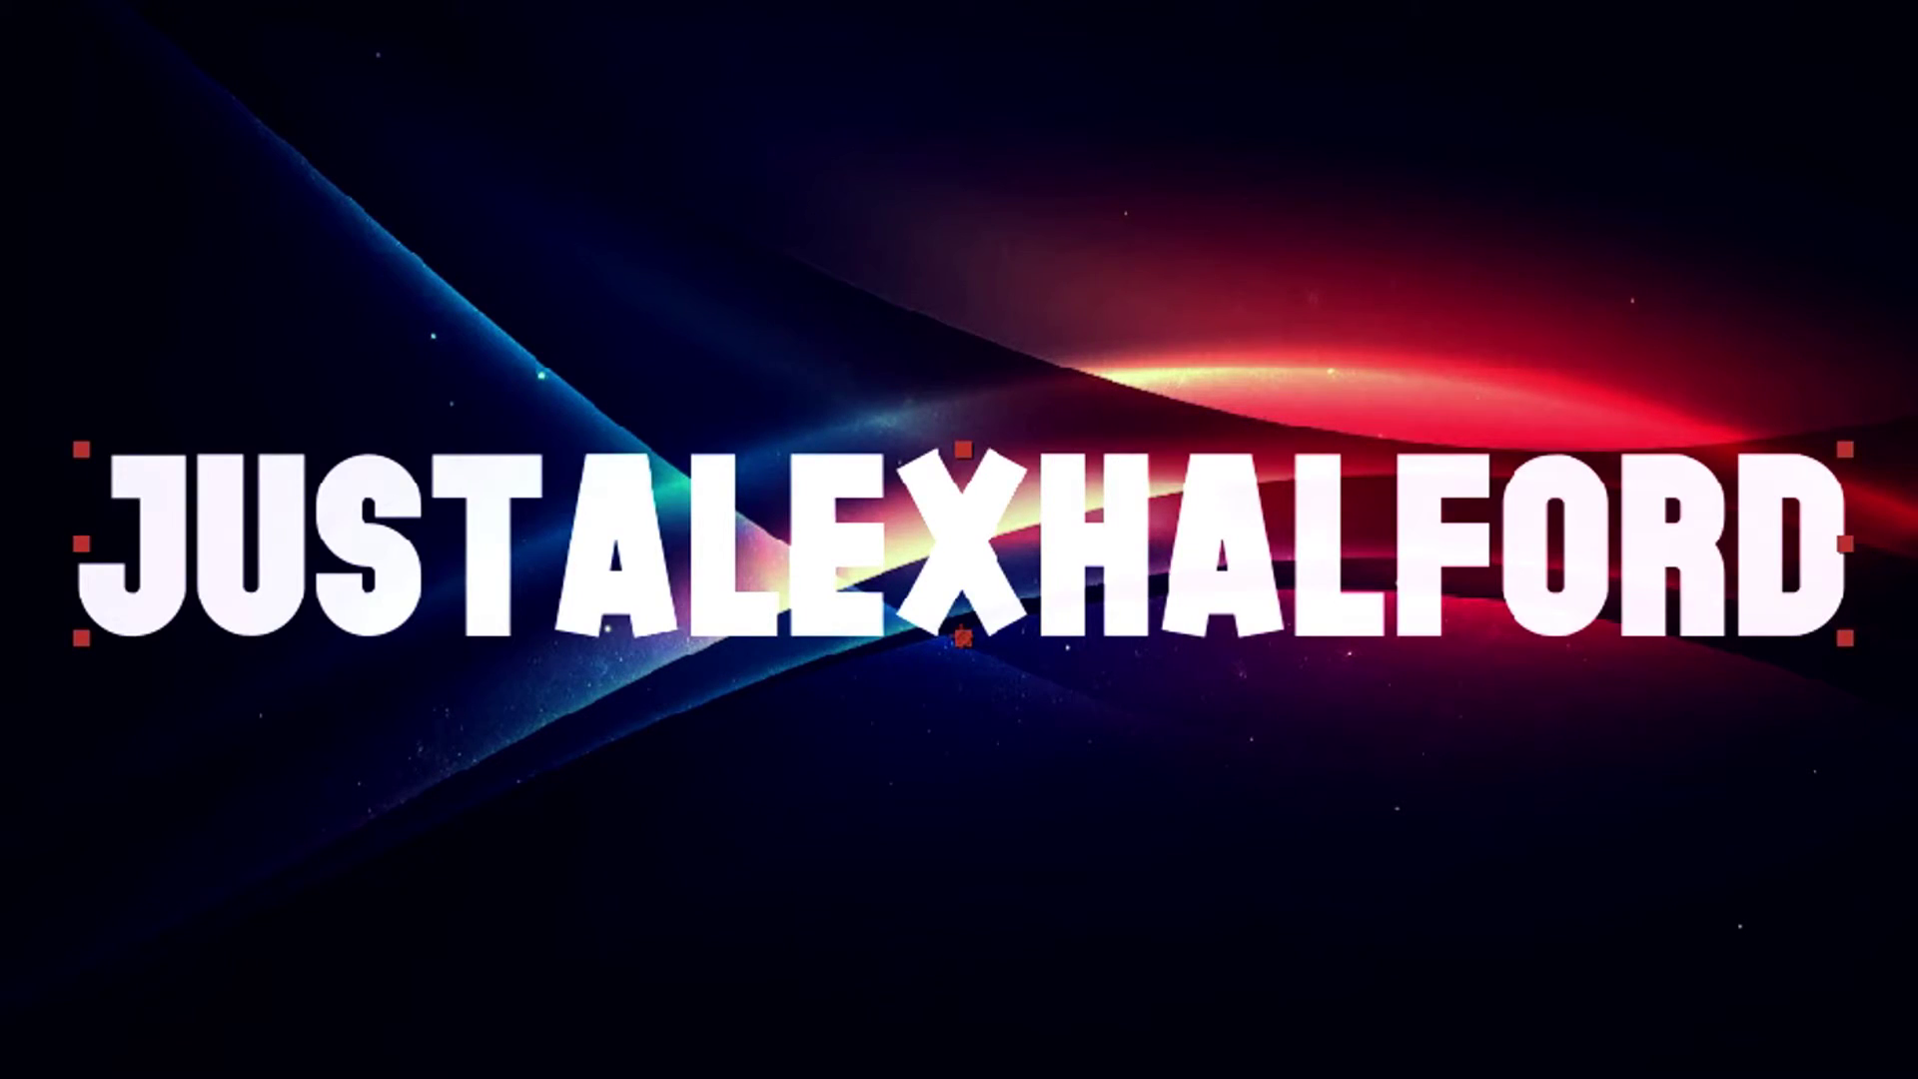
pyautogui.hotkey('shift', '=')
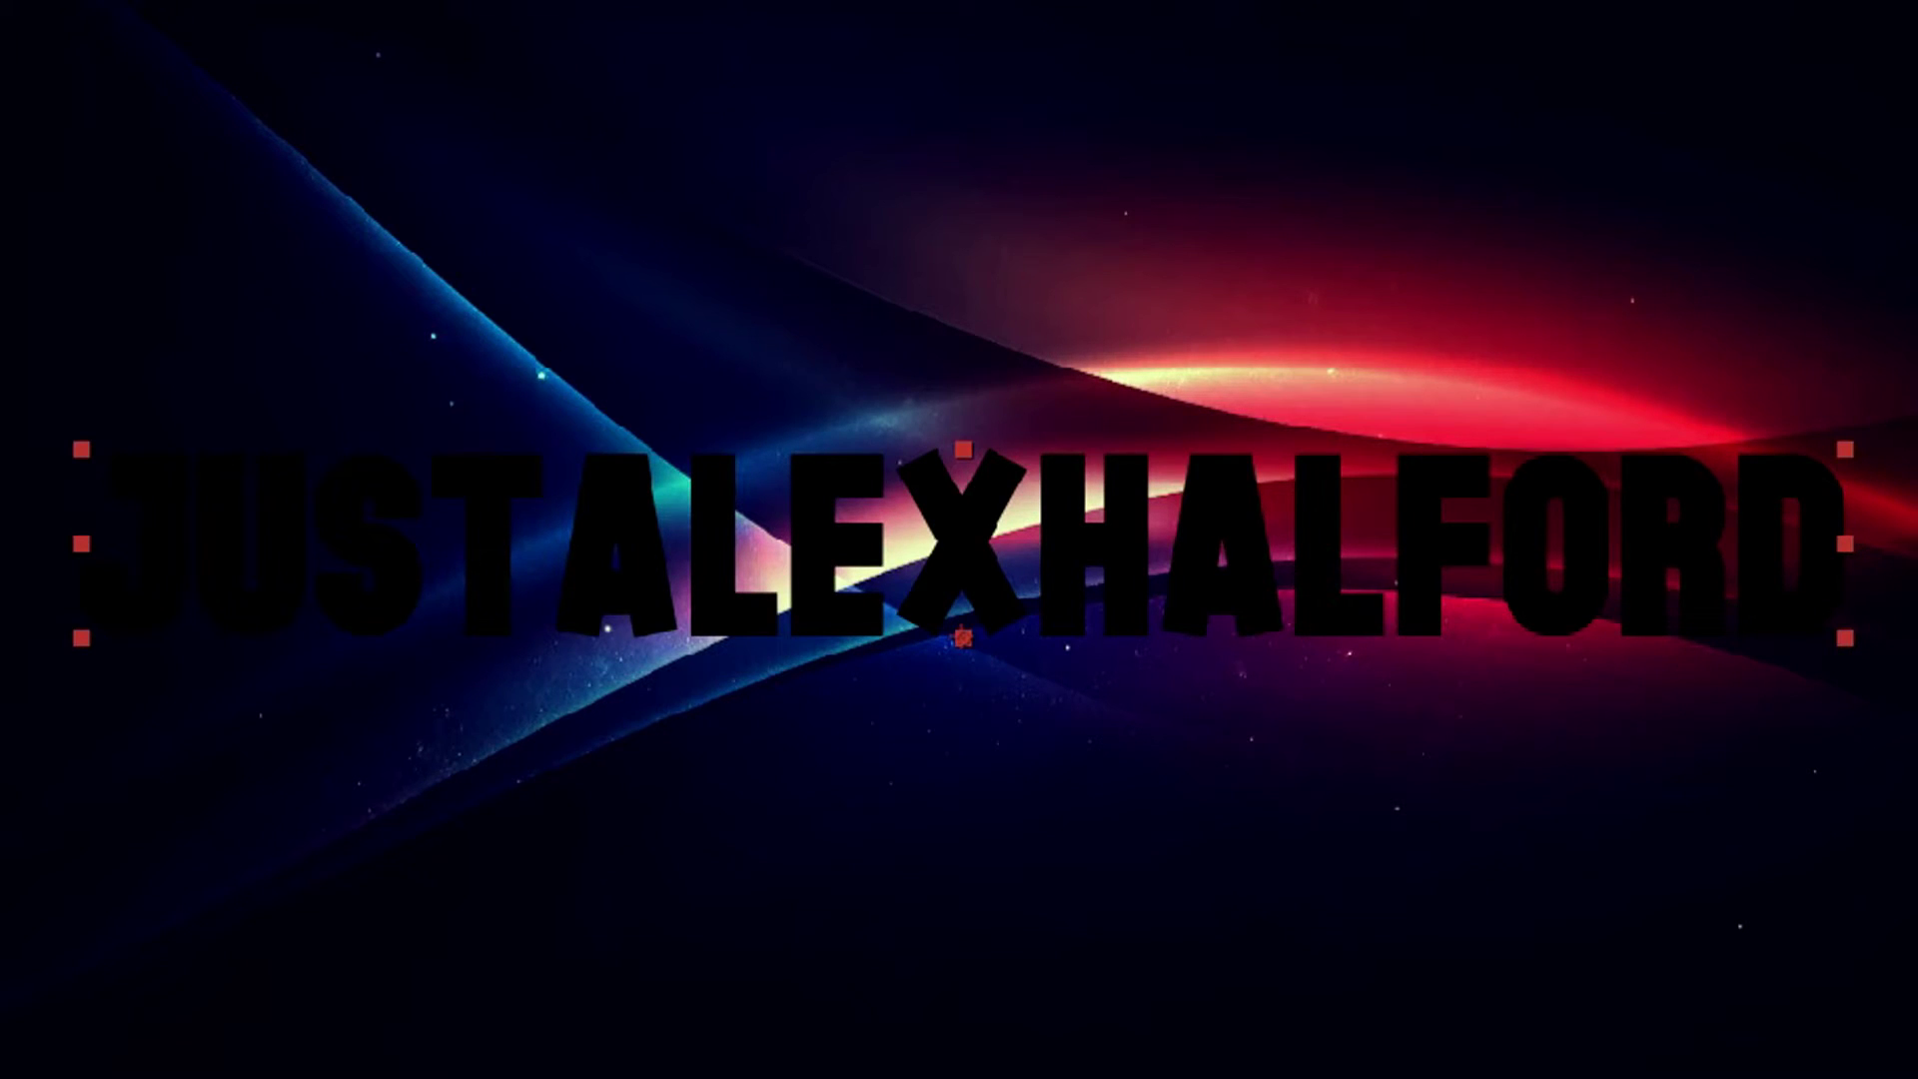
pyautogui.hotkey('shift', '=')
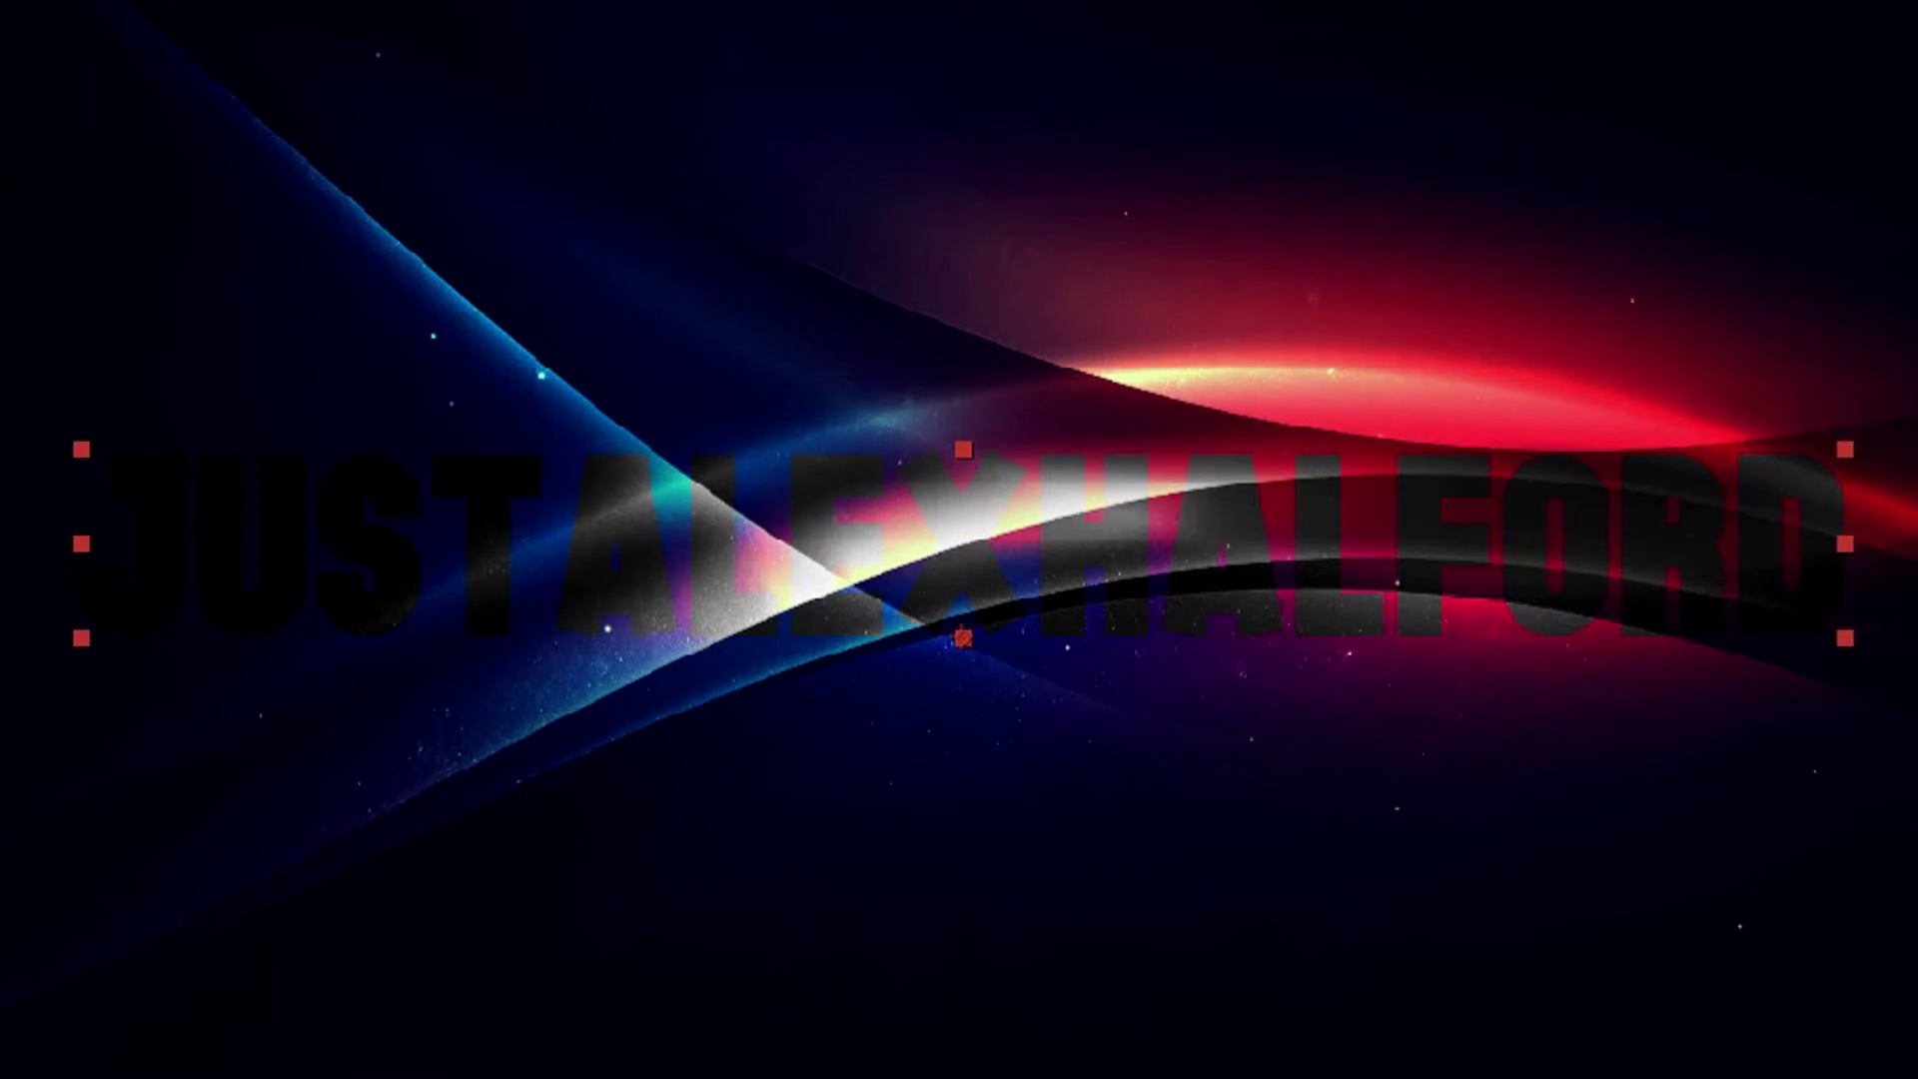
pyautogui.hotkey('shift', '=')
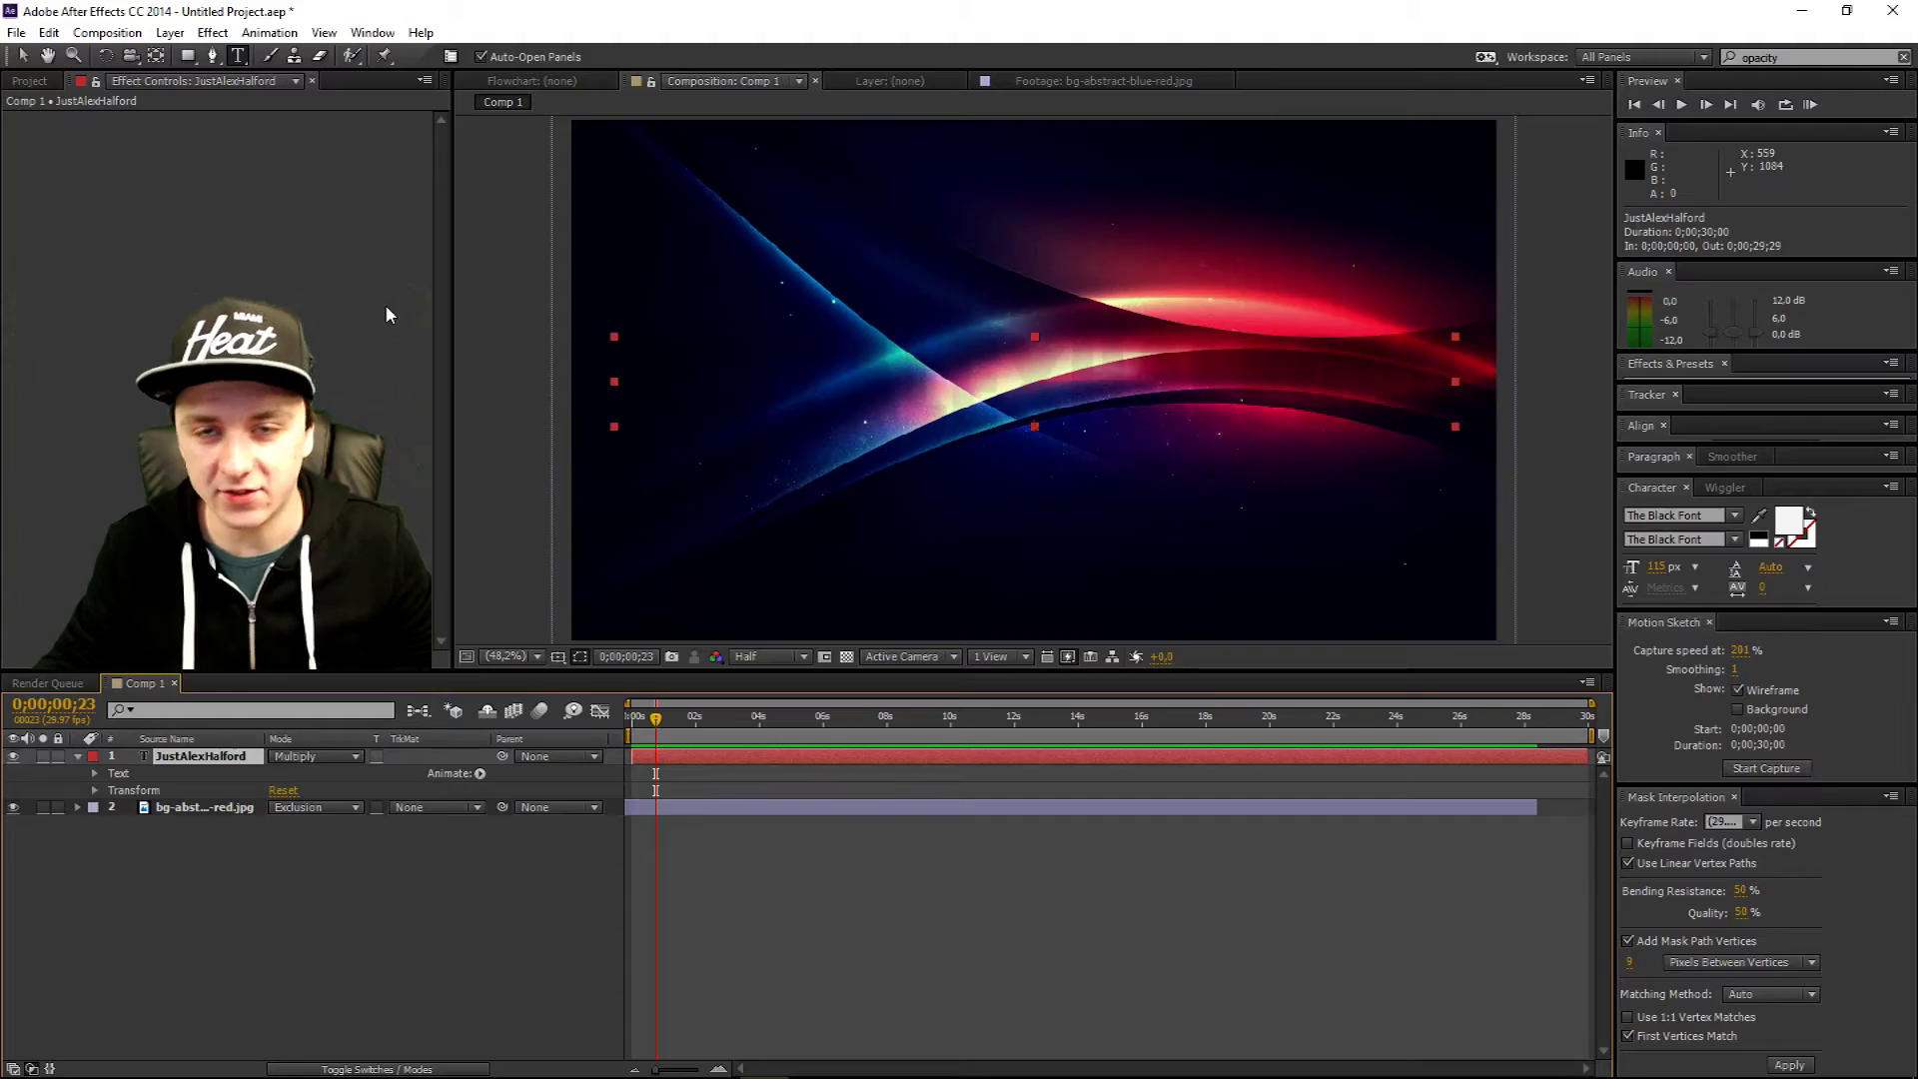
pyautogui.click(291, 756)
pyautogui.click(420, 480)
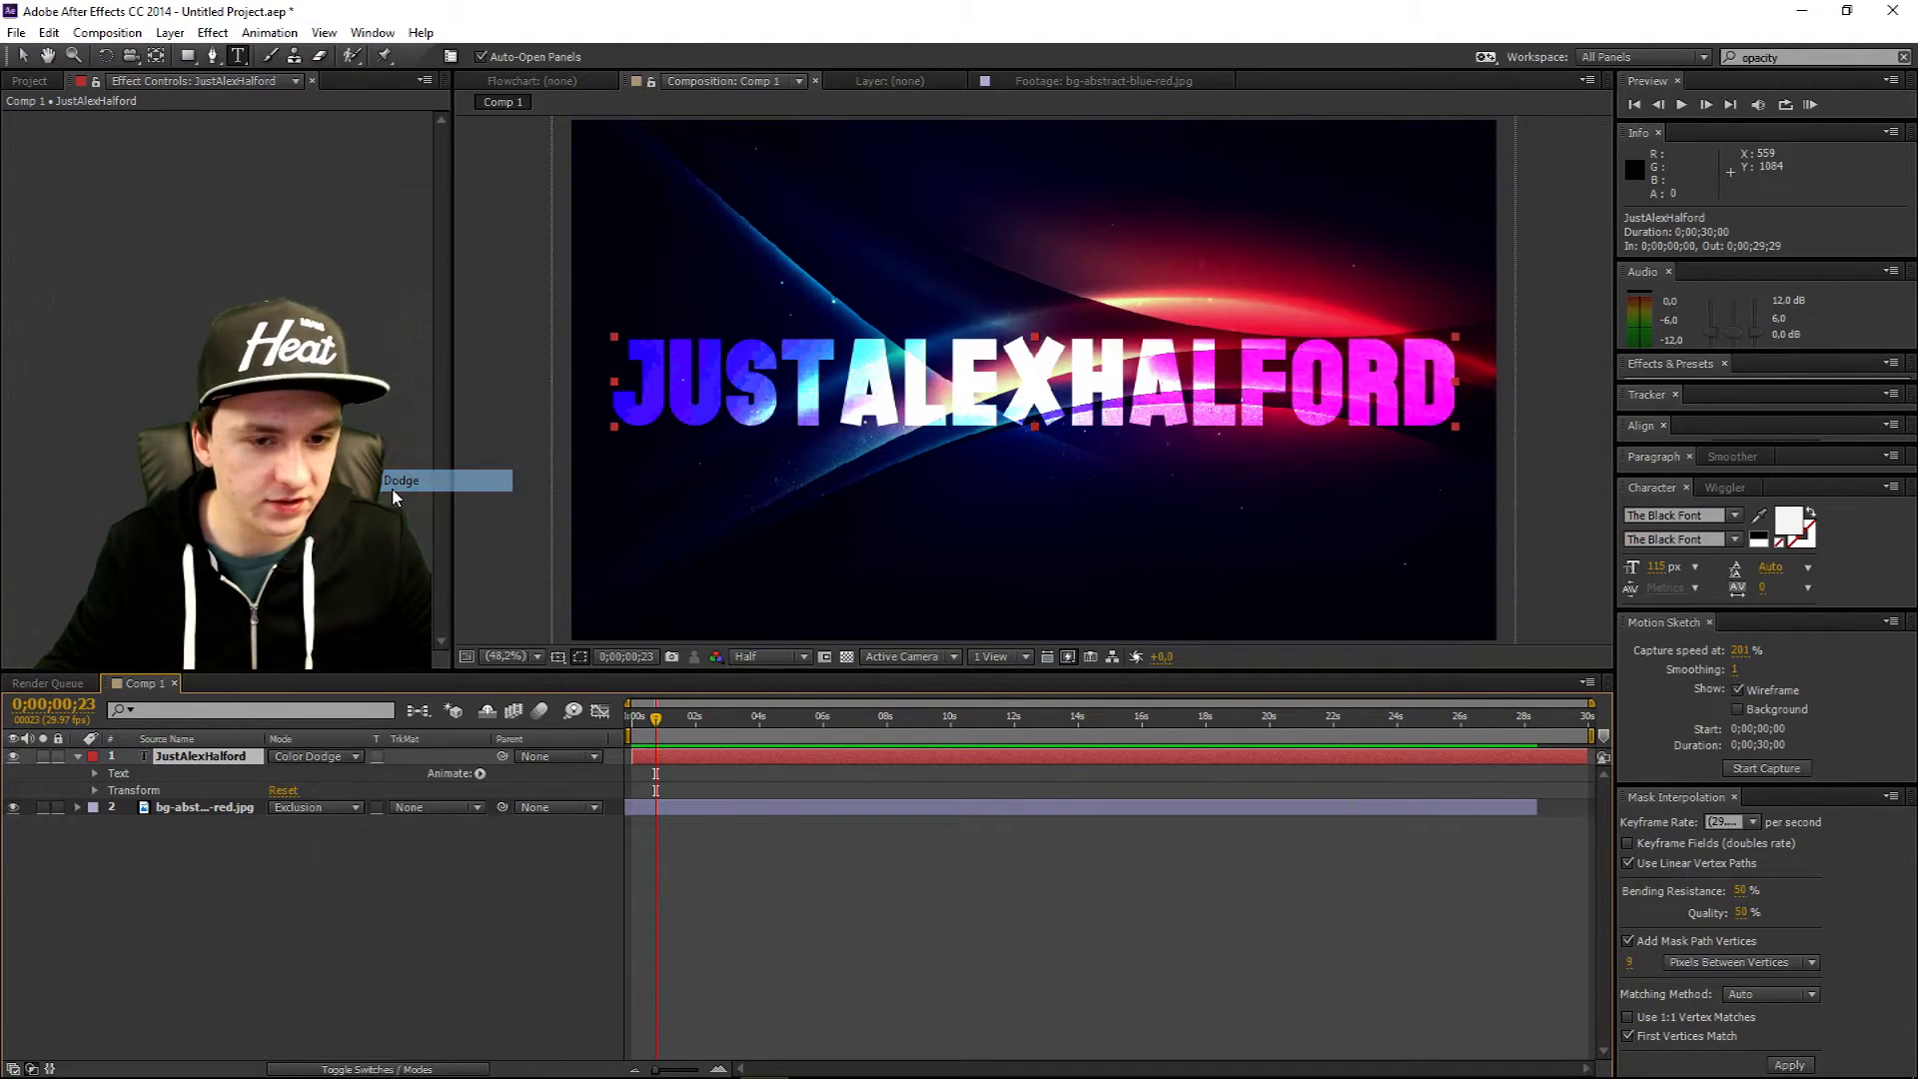